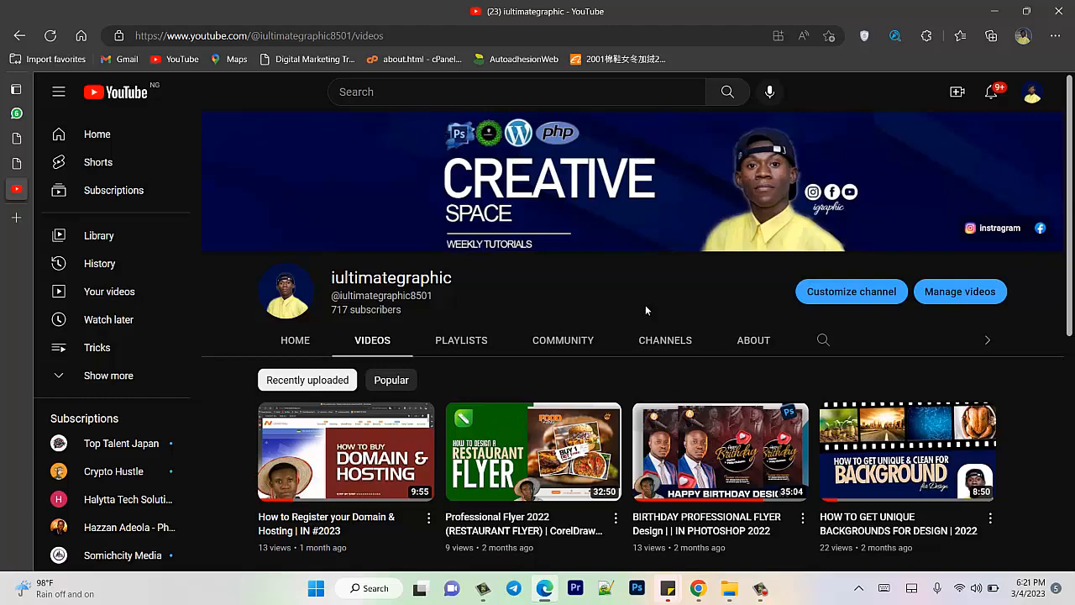
Step: Look through the channel's uploaded tutorial videos and close the YouTube page
scroll(645, 310, down, 3)
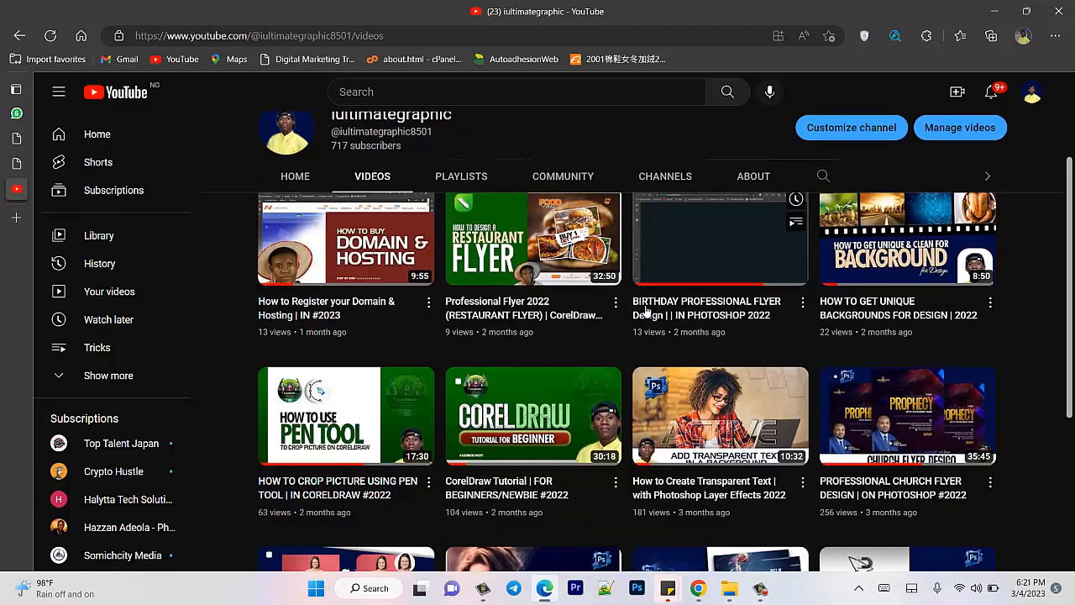
scroll(645, 310, down, 4)
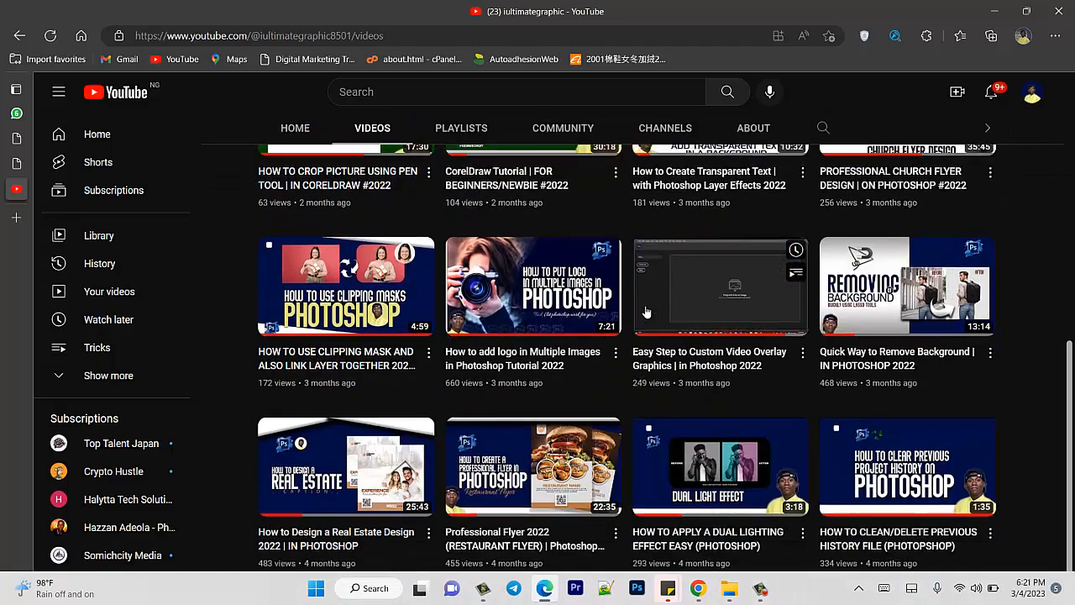
scroll(646, 312, up, 6)
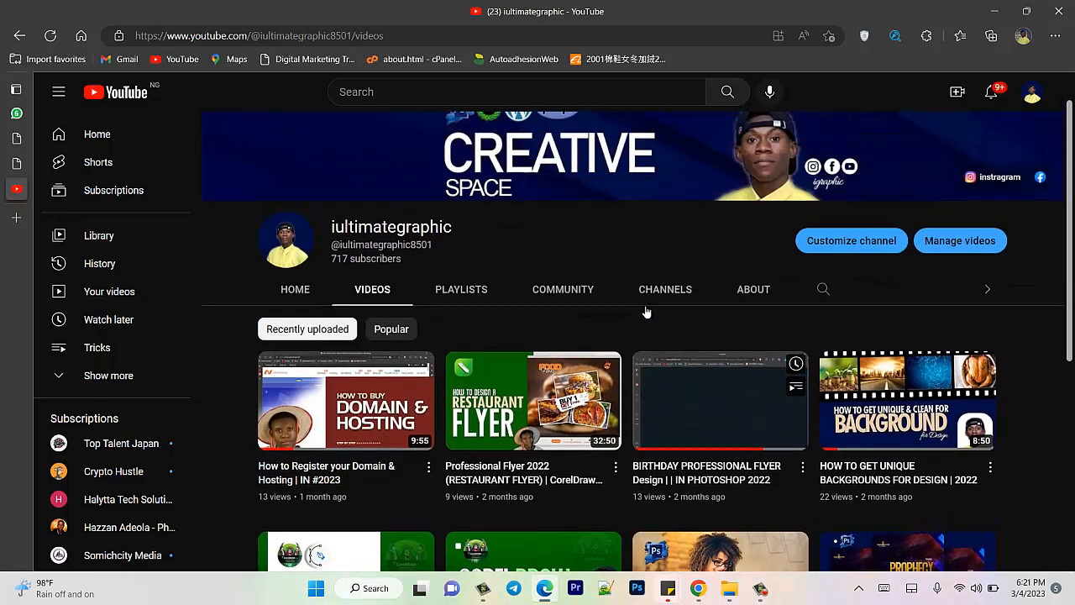
scroll(646, 312, up, 1)
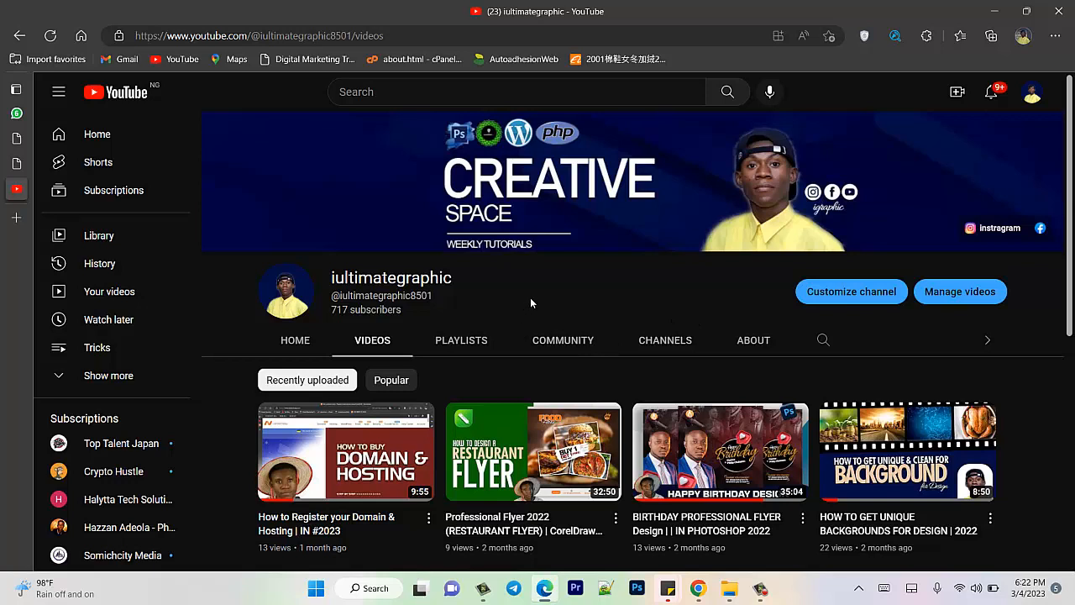
mouse_move(13, 179)
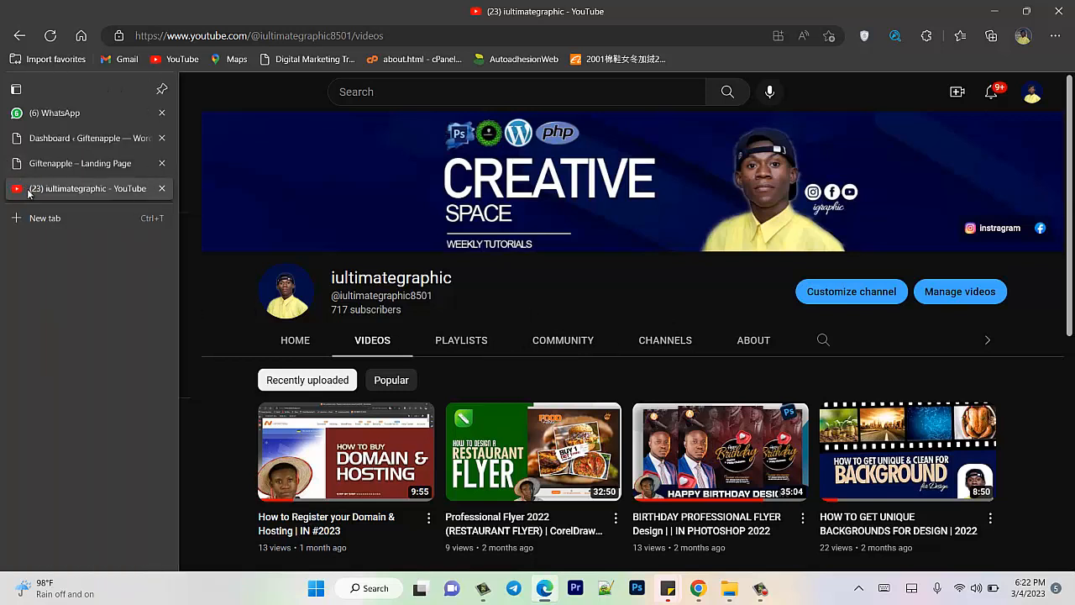
click(161, 189)
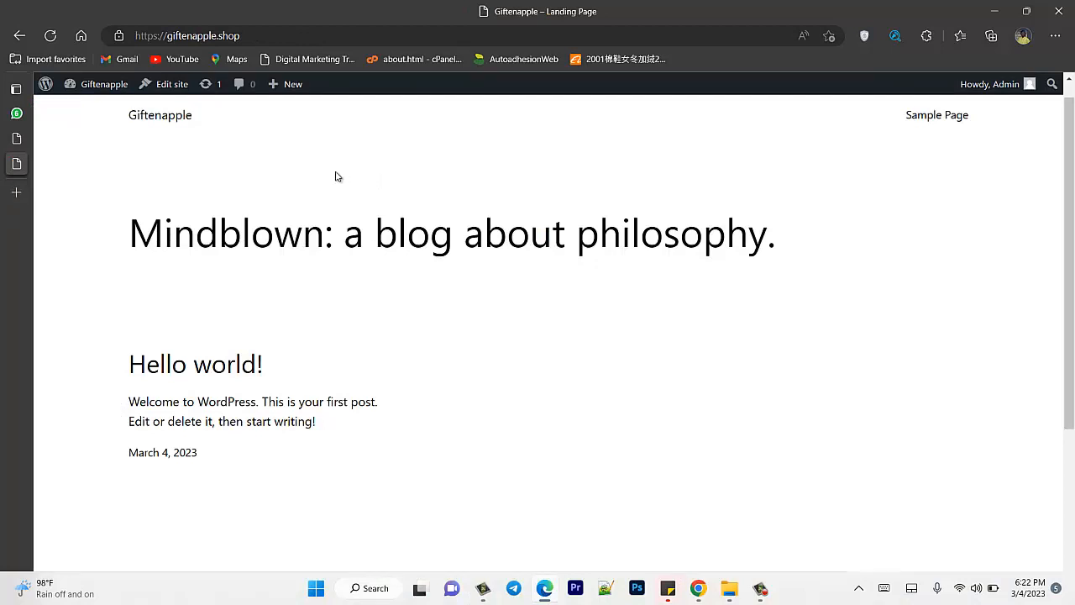
drag(131, 152, 883, 360)
click(652, 357)
Step: Open Facebook in a new browser tab and check the MyAdFinder extension's ad display options
click(16, 193)
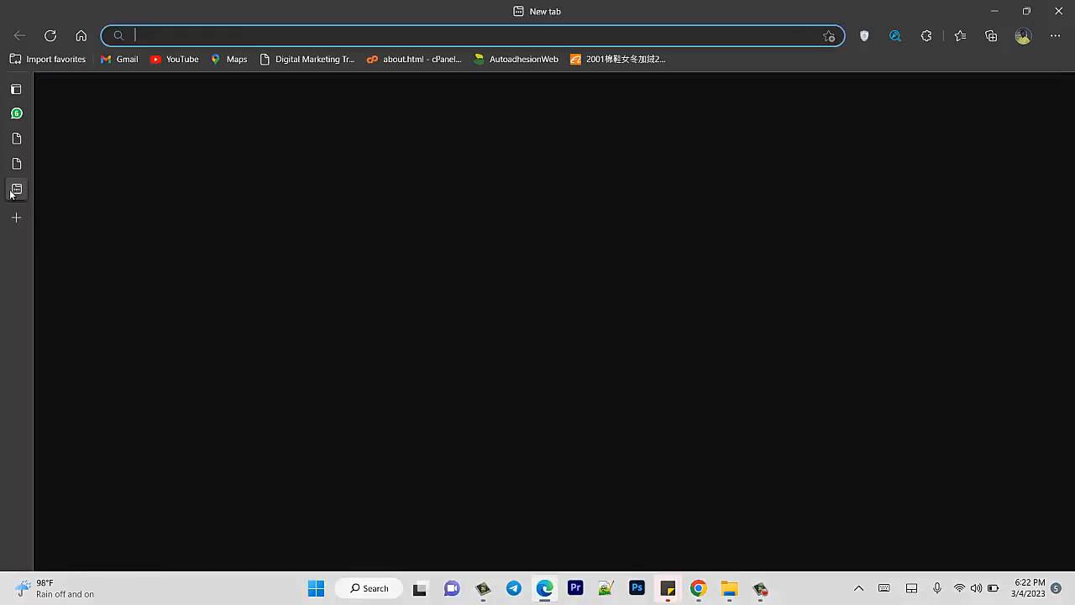
text(face)
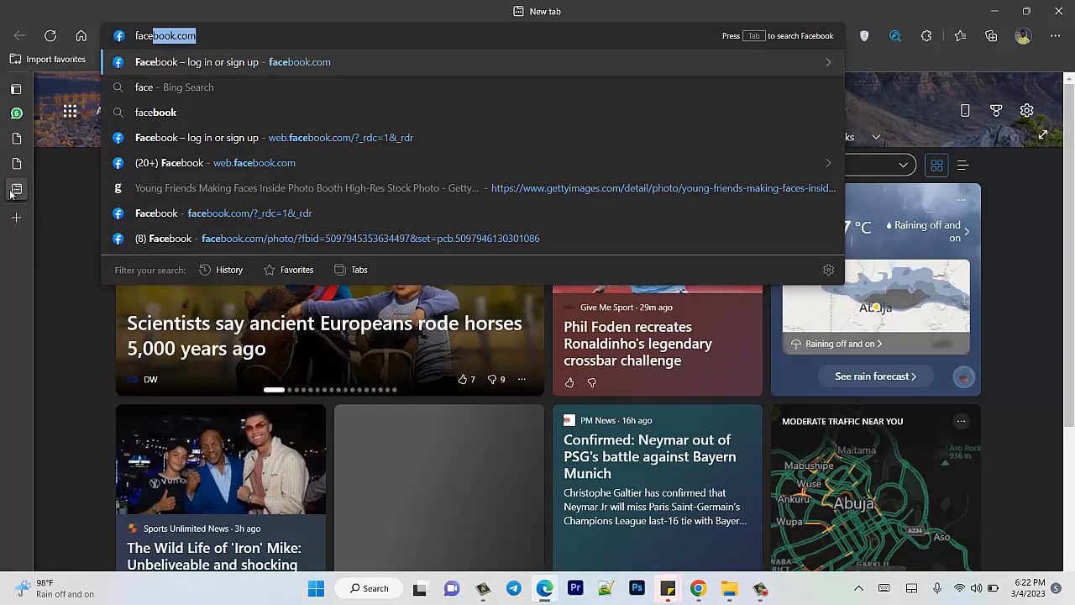
key(Return)
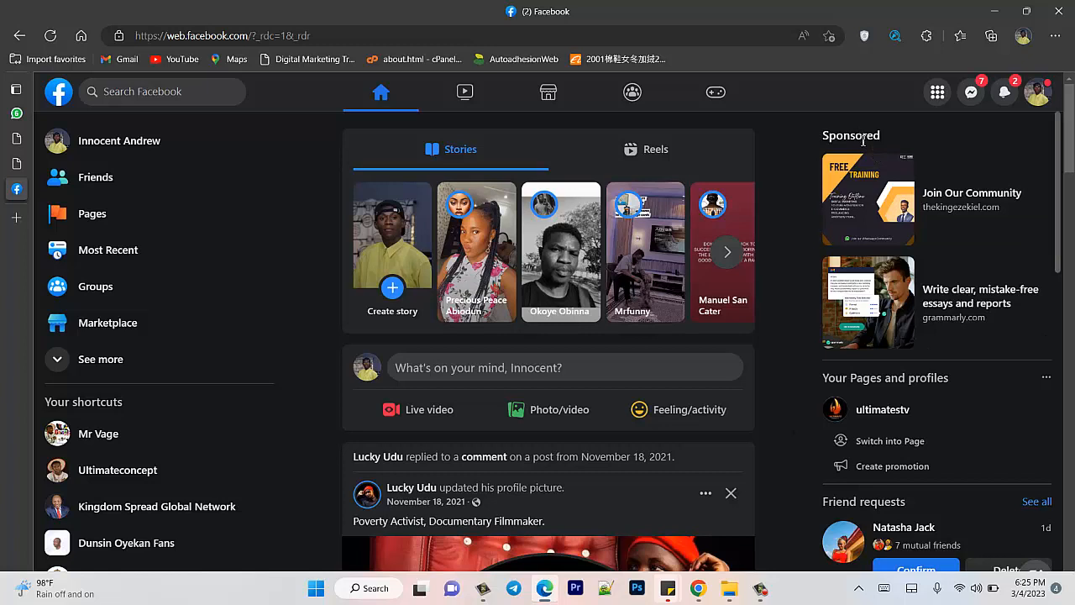
click(895, 36)
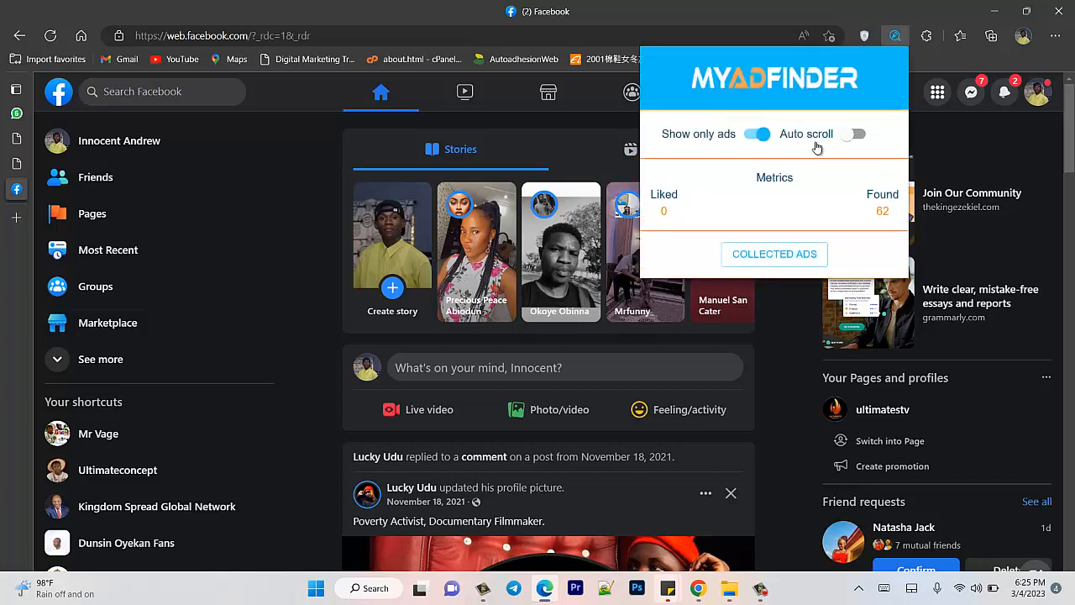
click(784, 308)
Step: Find the sponsored Privyr post about Facebook lead ads in the feed and open its linked landing page
scroll(782, 308, down, 5)
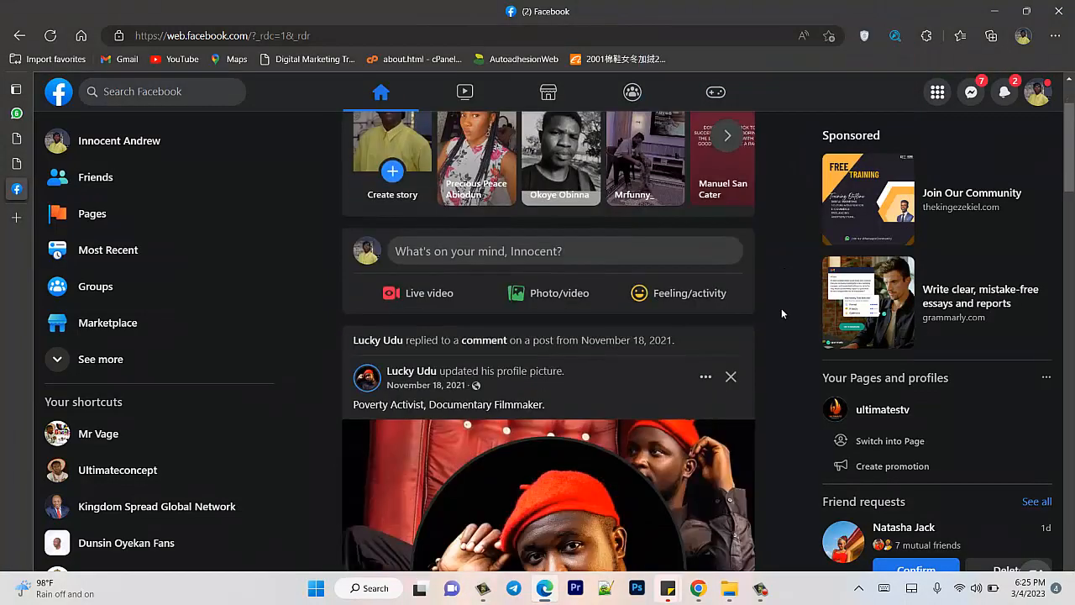
scroll(782, 311, down, 8)
scroll(783, 311, up, 5)
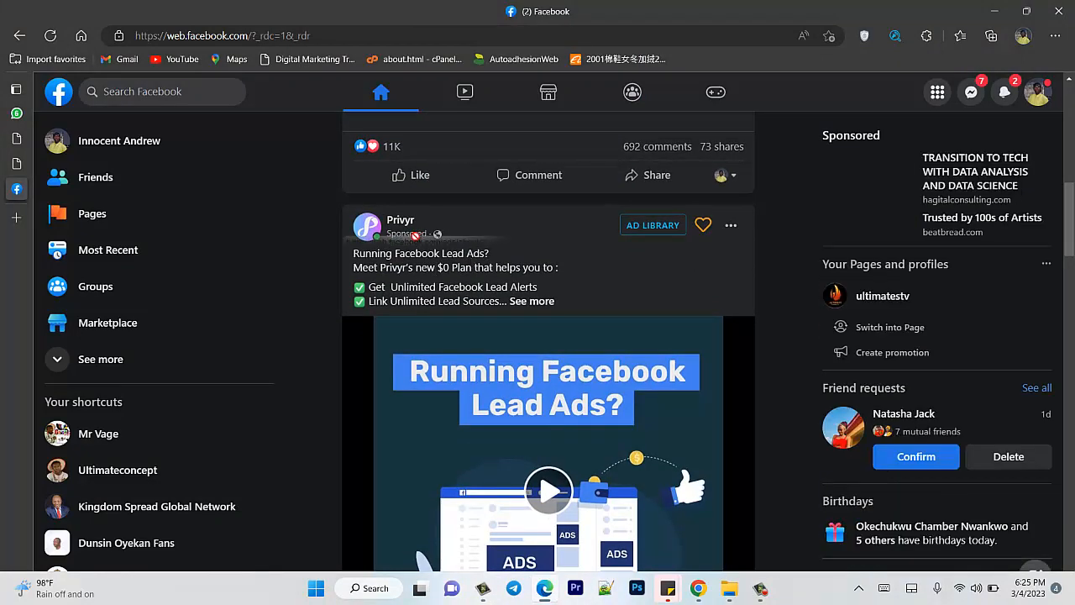
scroll(458, 258, down, 3)
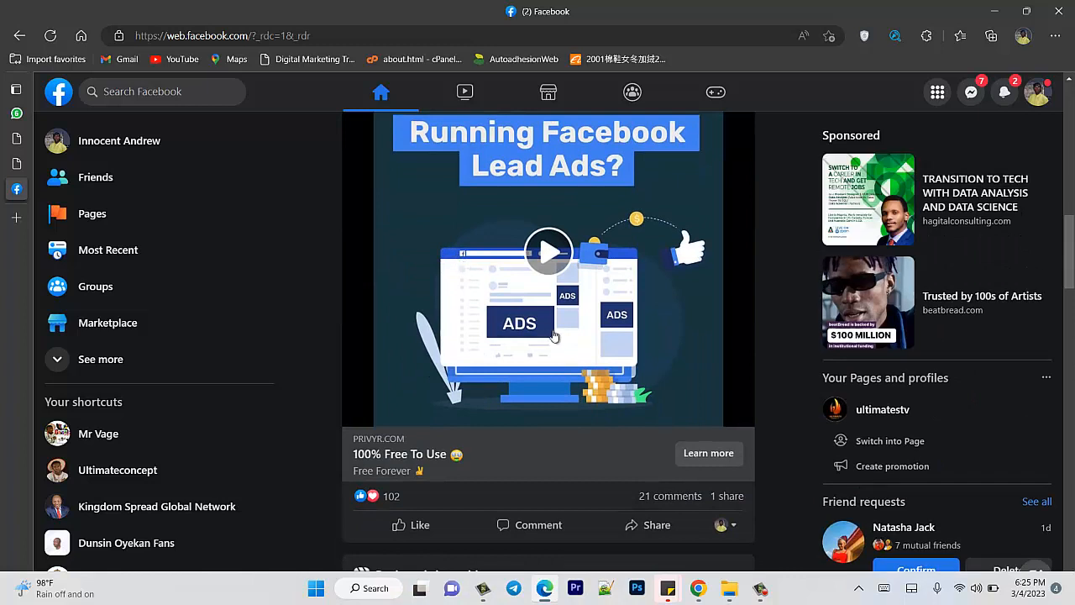
click(455, 448)
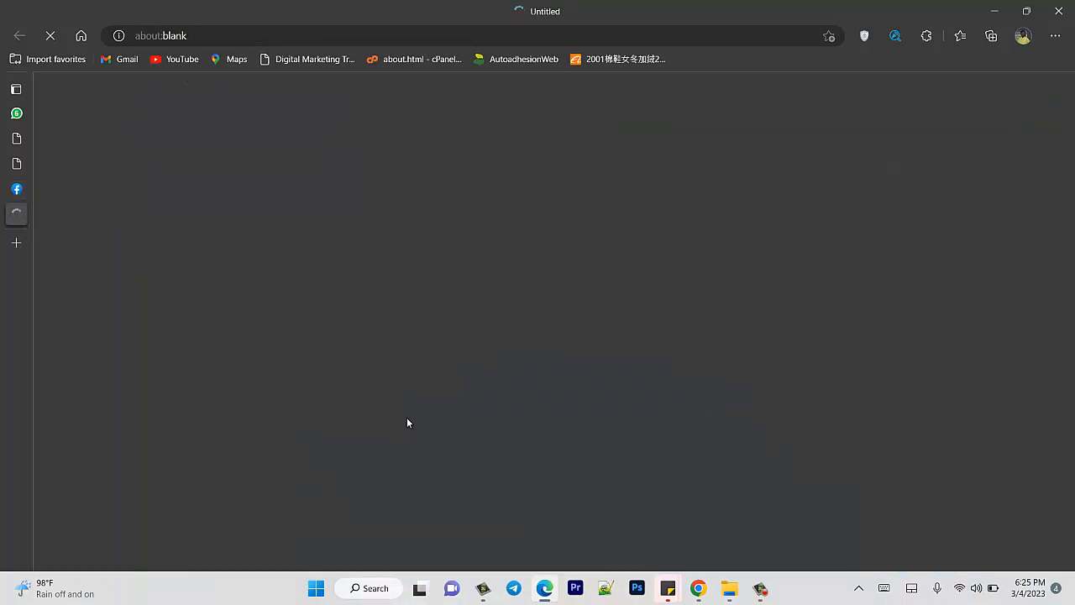
click(16, 190)
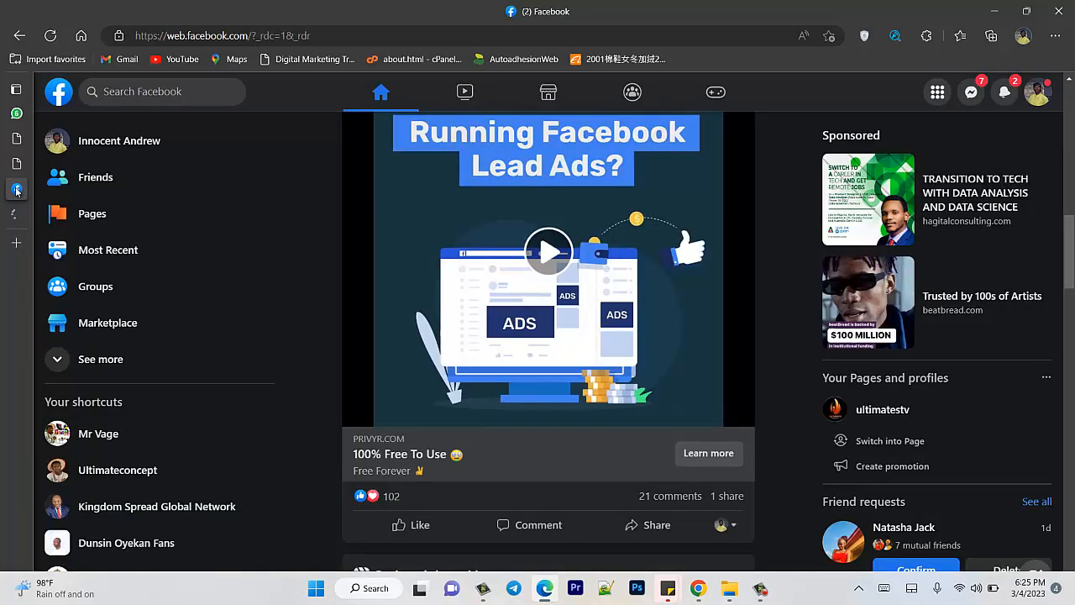
click(23, 216)
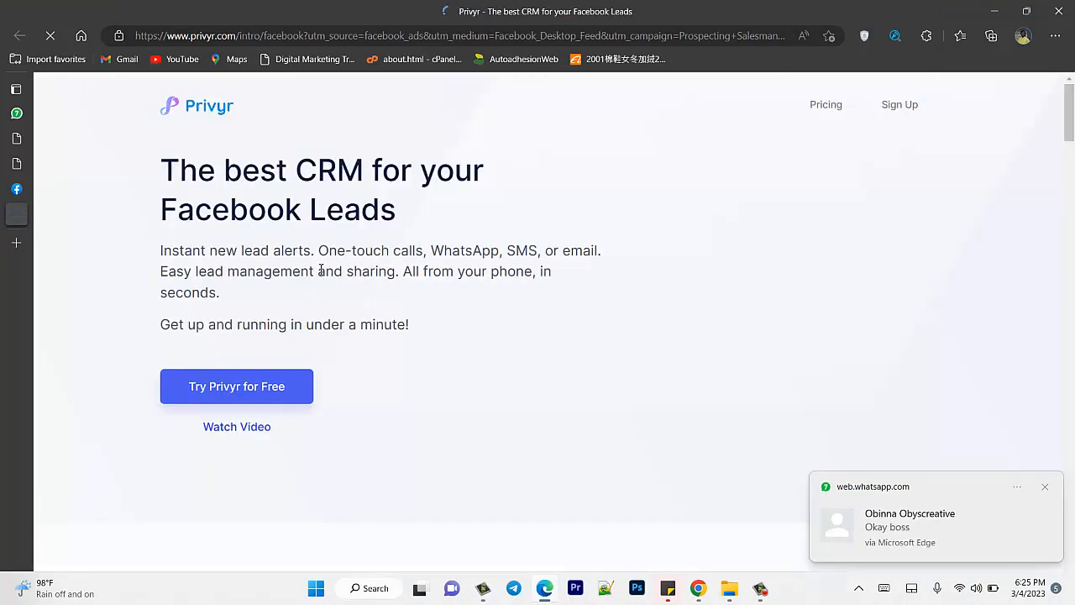
Step: Dismiss the chat notification and examine the Privyr landing page's headline, call-to-action and feature sections
click(1045, 486)
scroll(763, 396, down, 12)
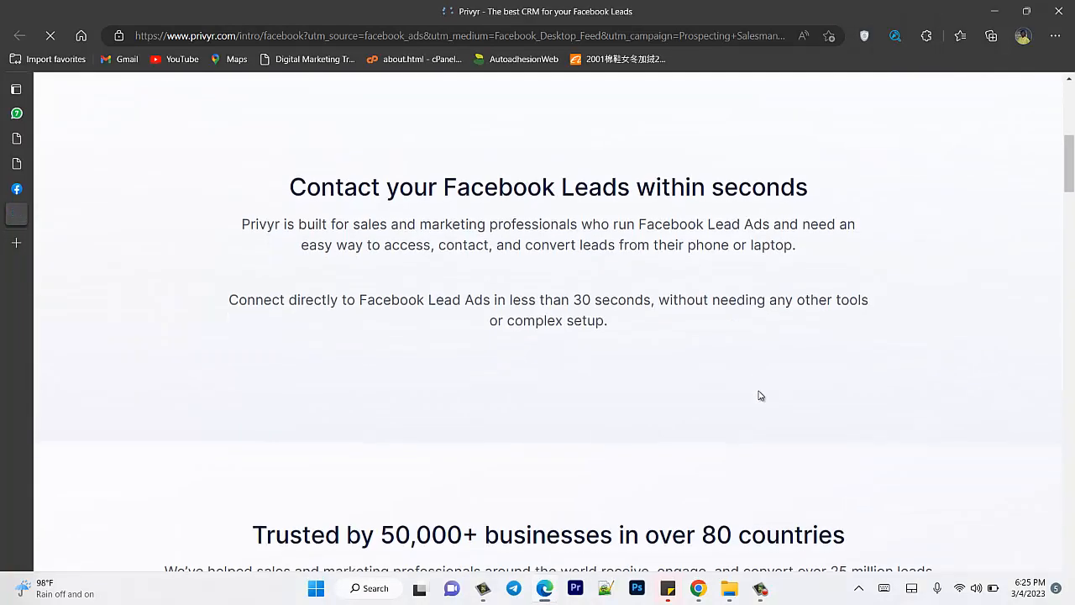
scroll(759, 395, down, 5)
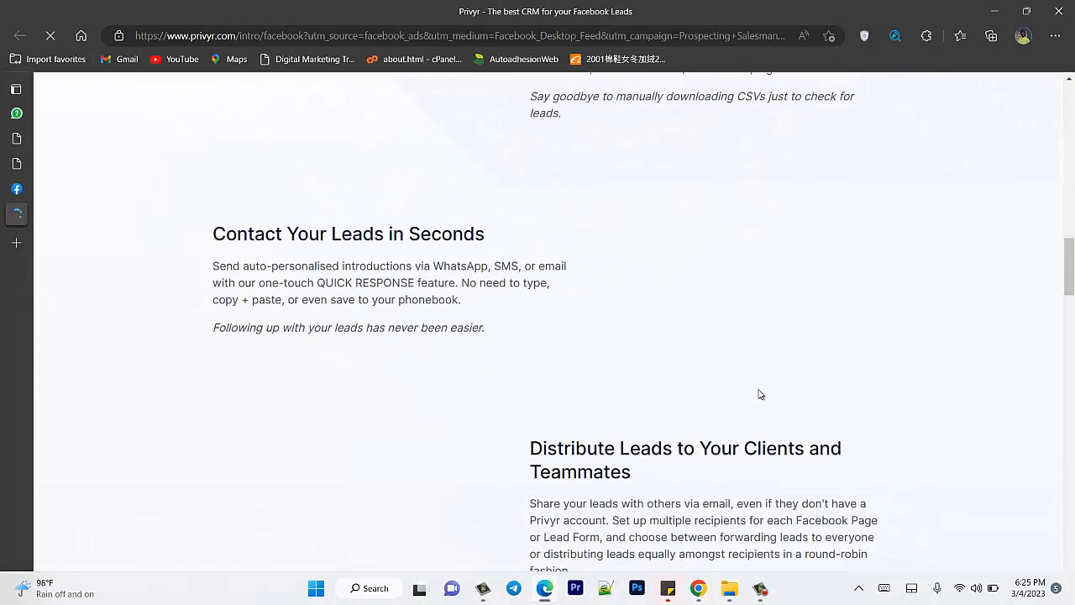
scroll(759, 394, up, 4)
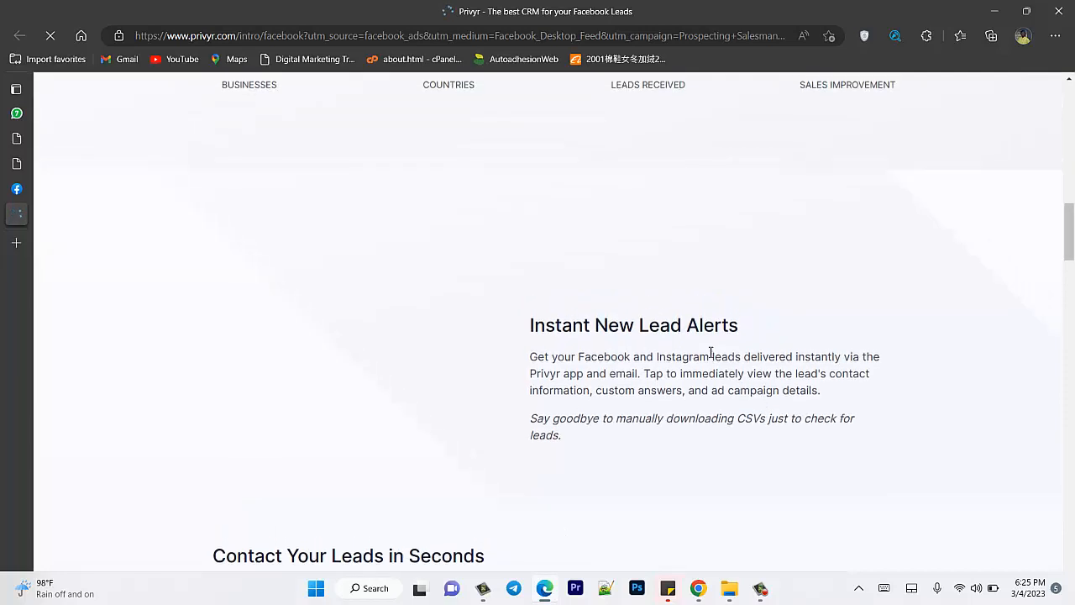
scroll(705, 352, up, 5)
scroll(481, 308, up, 6)
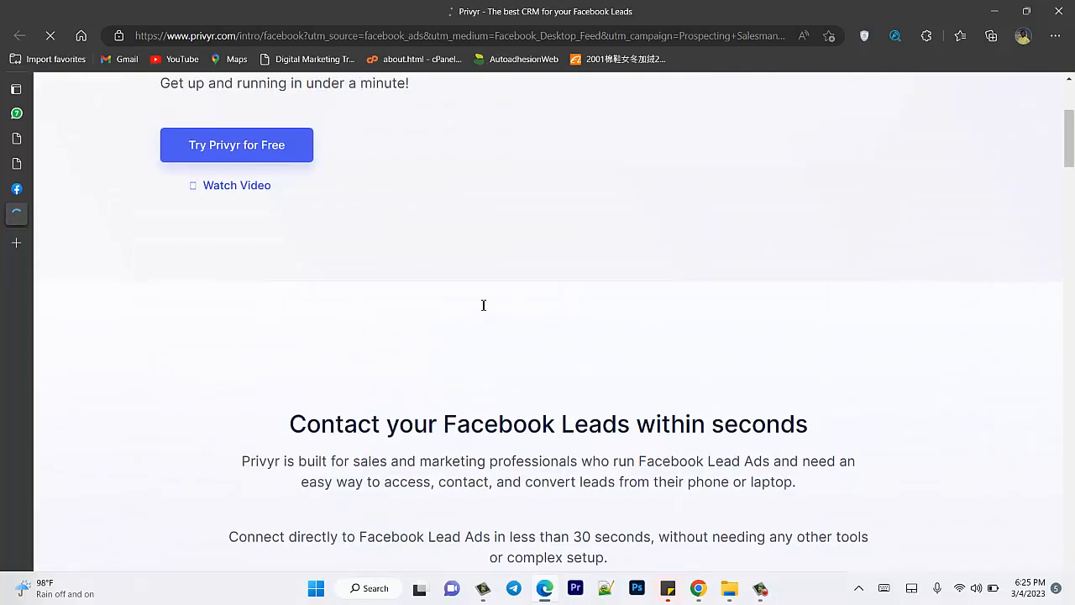
scroll(496, 341, up, 3)
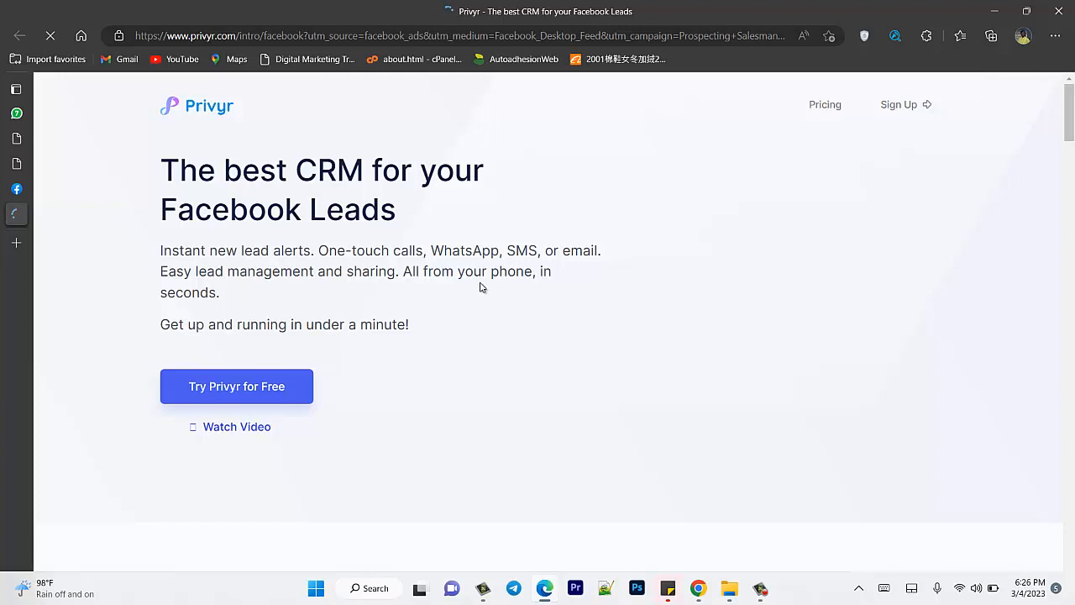
scroll(479, 286, down, 1)
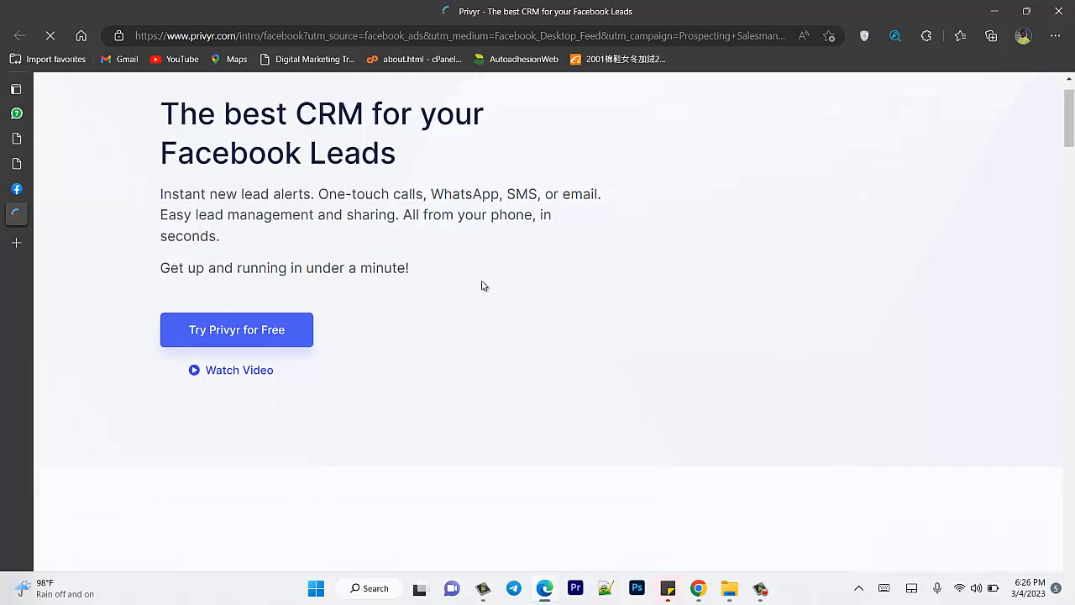
Step: Revisit the Privyr ad on Facebook and return to its landing page to view the business statistics section
click(17, 188)
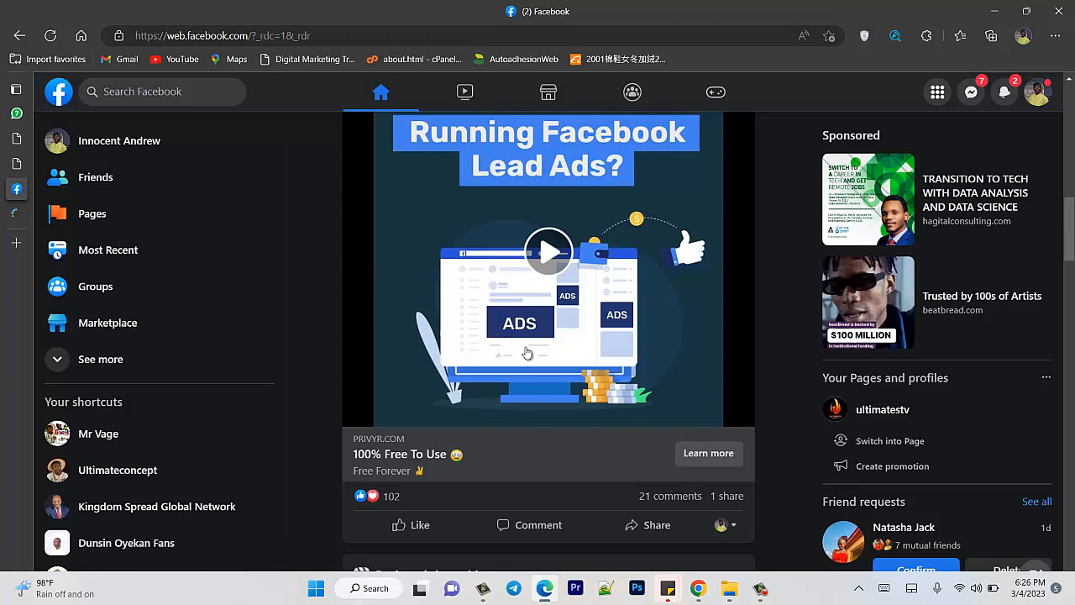
click(20, 216)
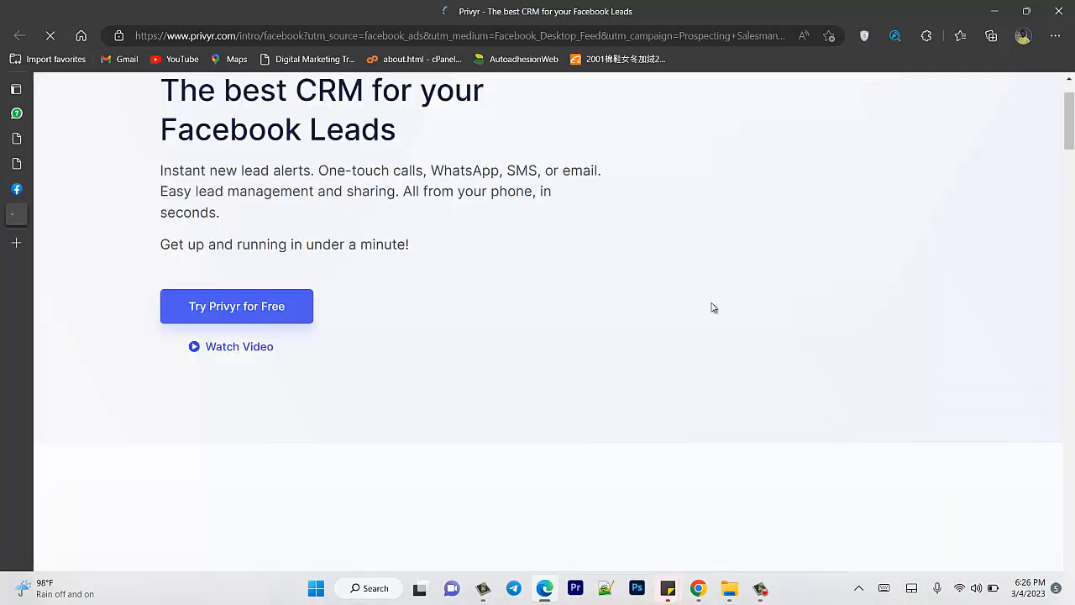
scroll(610, 262, down, 2)
scroll(610, 267, down, 5)
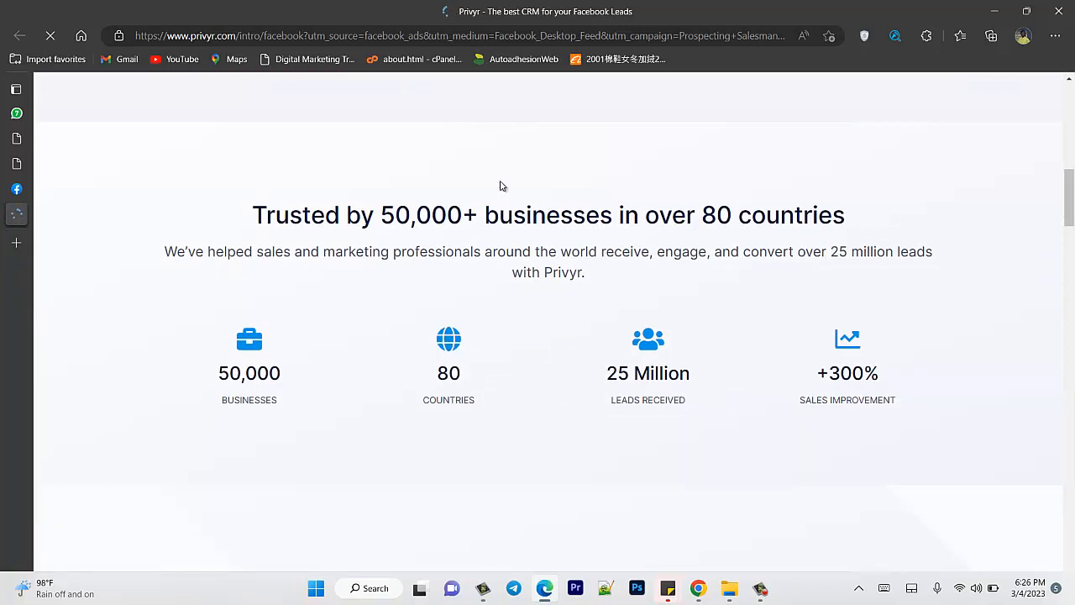
scroll(500, 186, up, 1)
Step: Look over the Giftenapple WordPress dashboard and the site's current front page
mouse_move(15, 124)
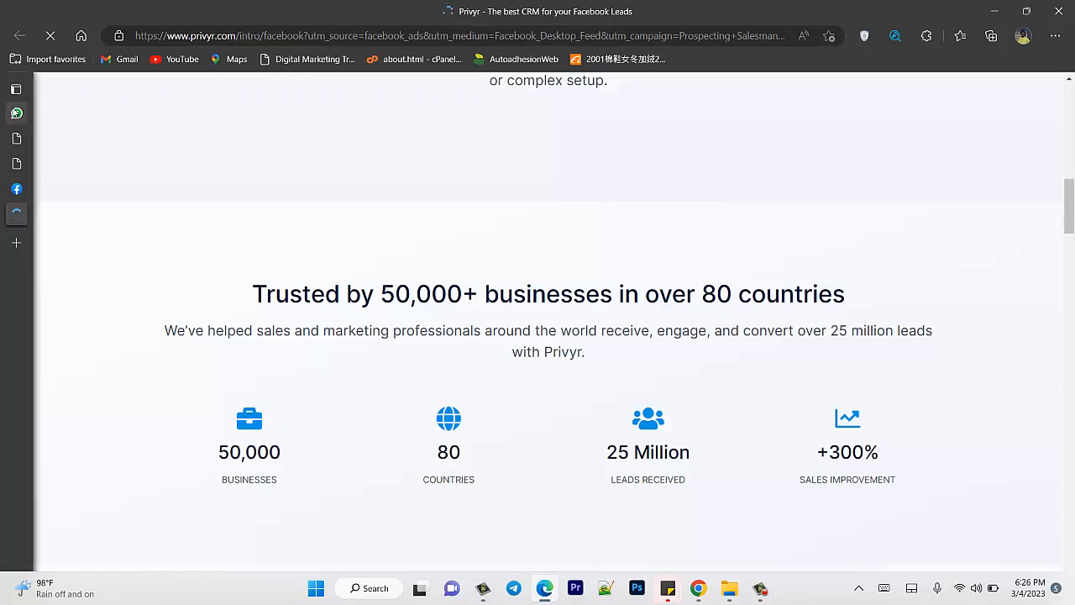
click(16, 113)
click(19, 138)
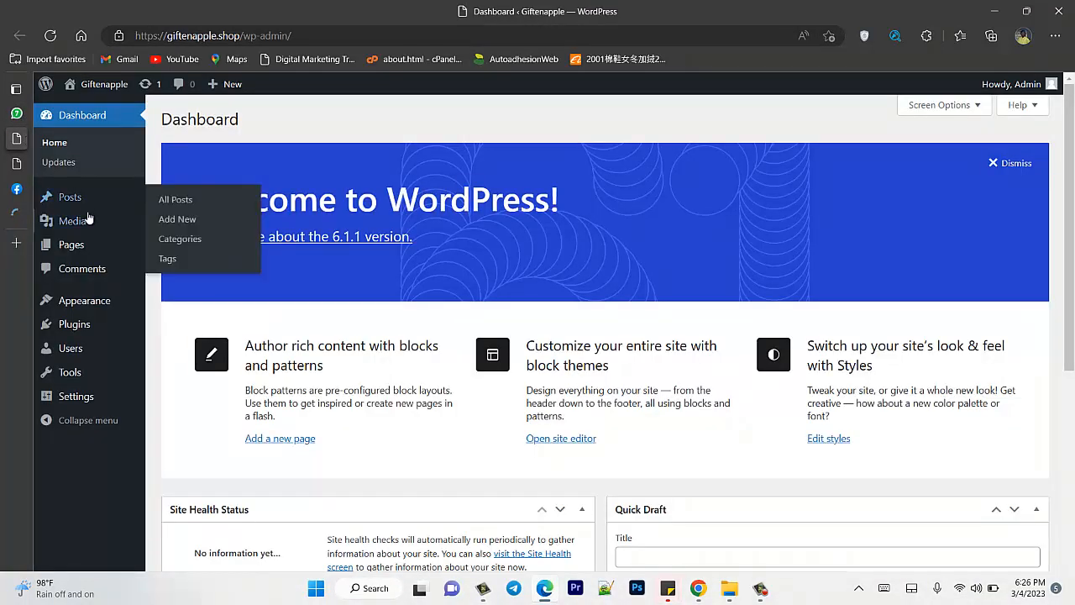
mouse_move(86, 250)
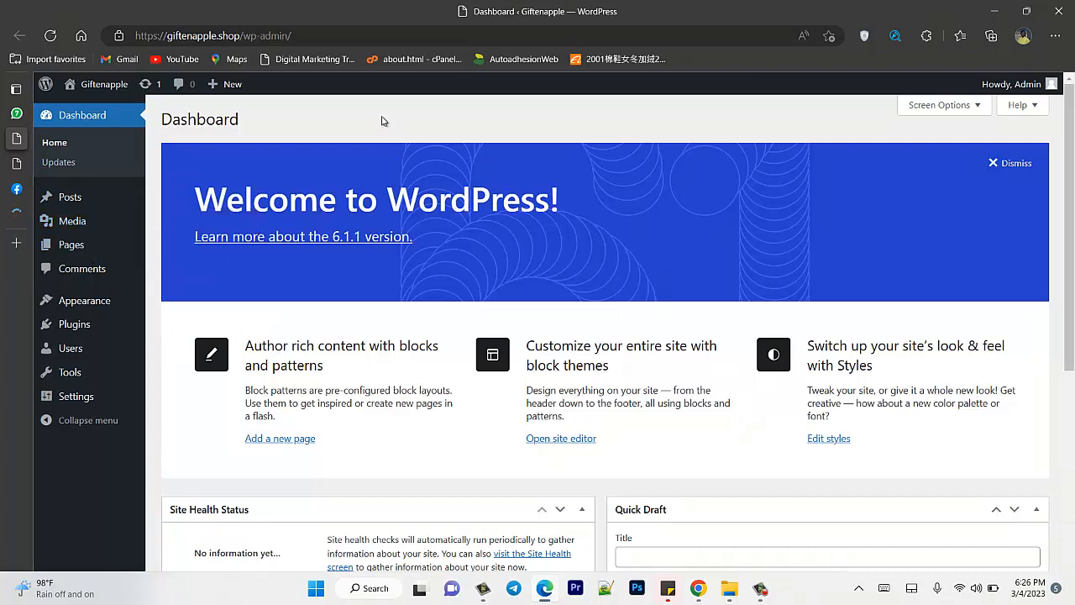
click(31, 170)
drag(179, 195, 739, 338)
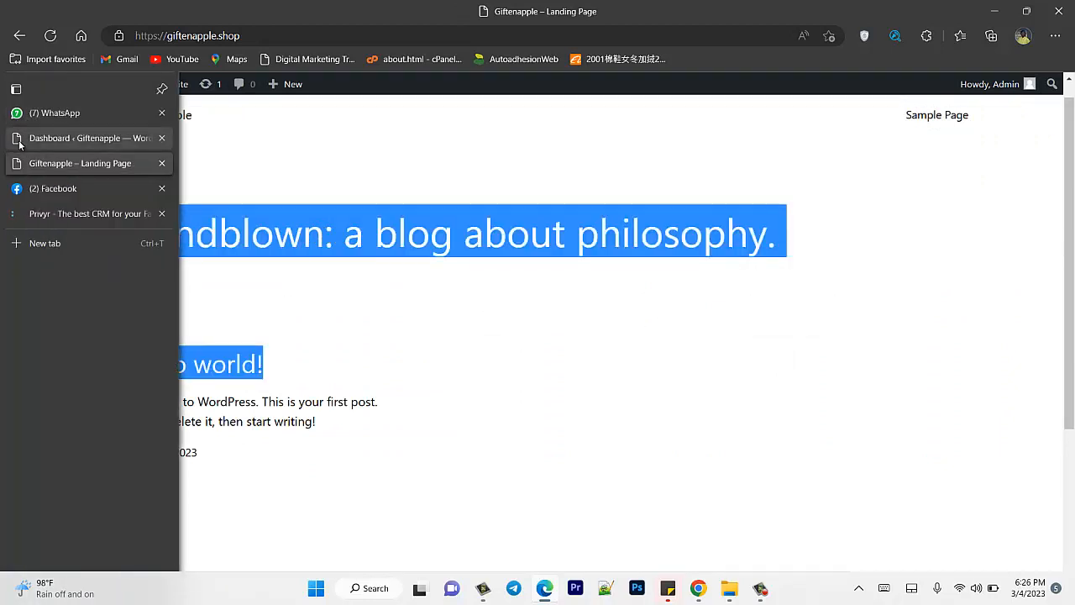
Step: Open the list of all pages in WordPress and move the Privacy Policy and Sample Page entries to the trash
click(33, 138)
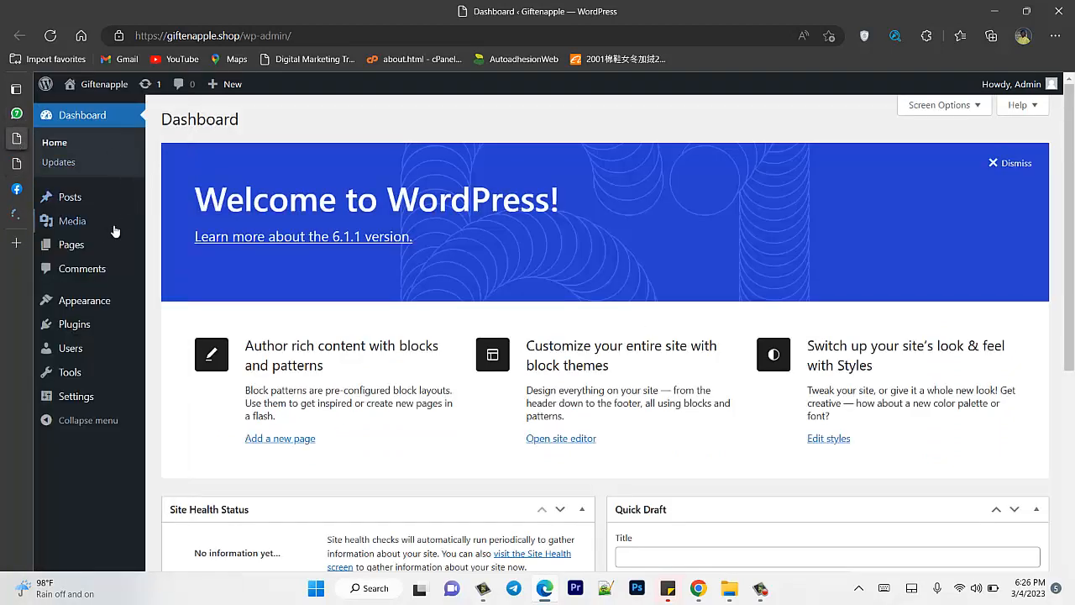
mouse_move(84, 243)
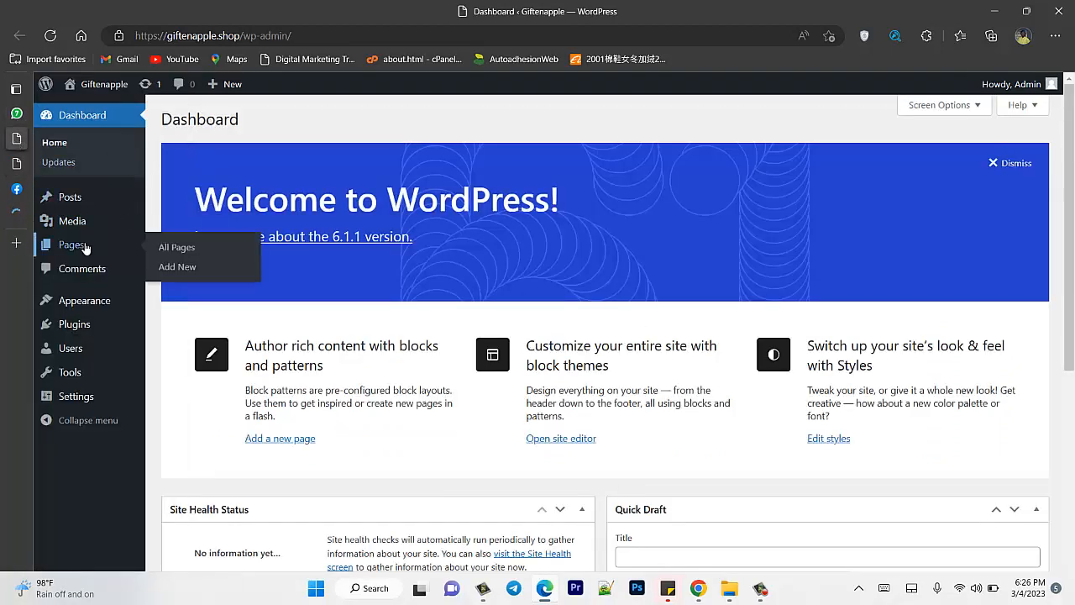
click(168, 248)
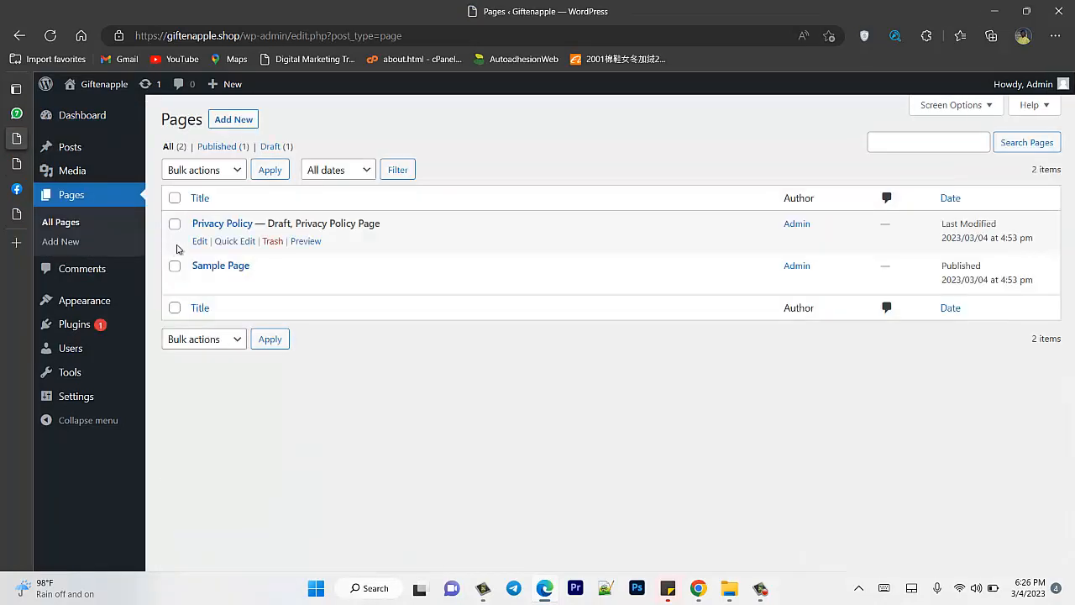
click(174, 223)
click(174, 266)
click(220, 171)
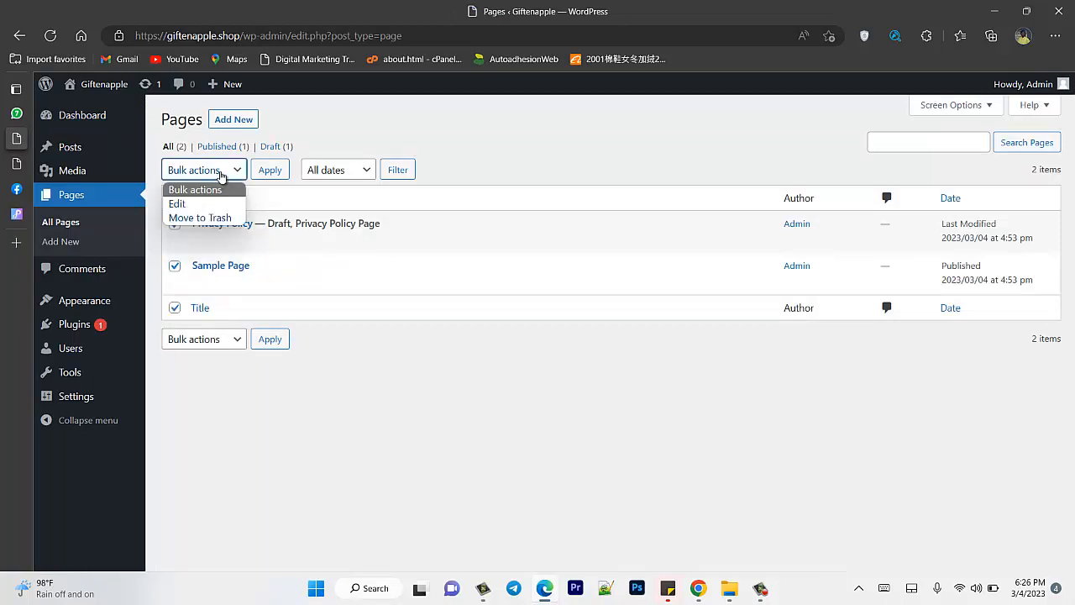
click(208, 219)
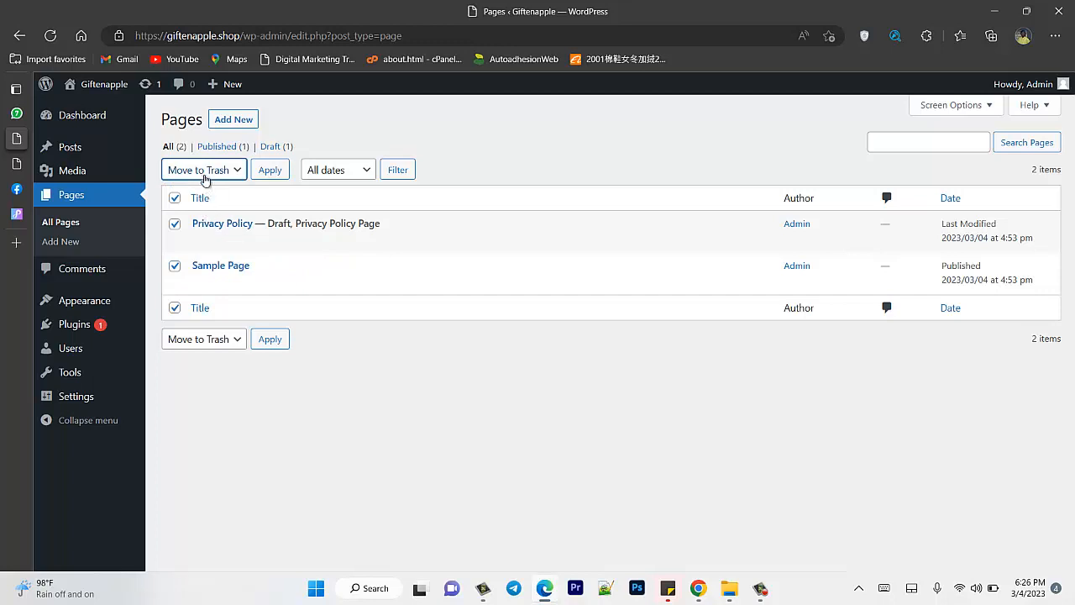
click(276, 174)
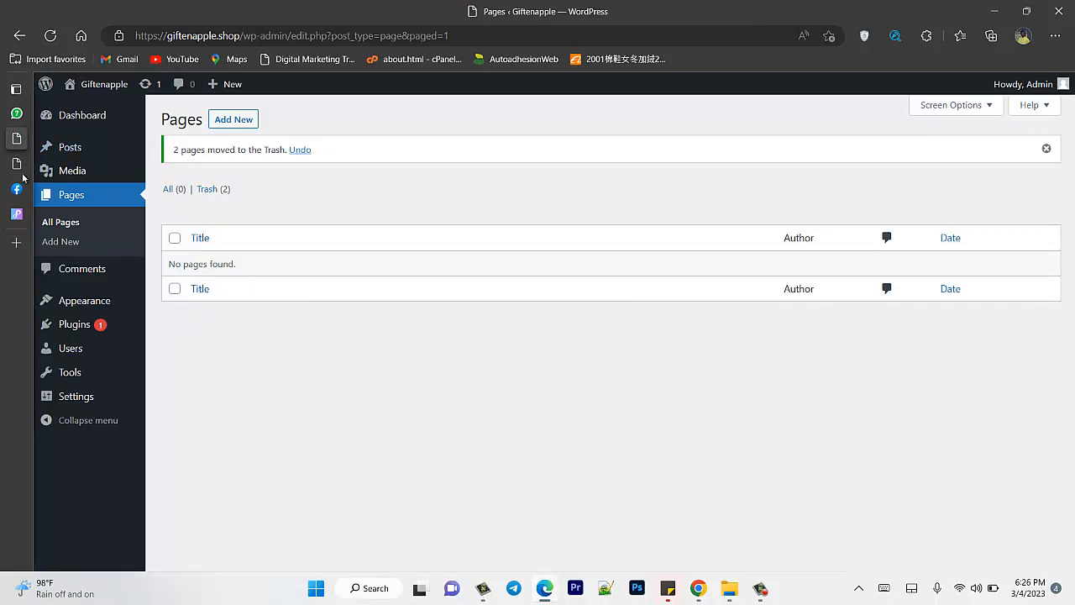
Step: Reload the Giftenapple front page, look over its content down to the footer, and return to the WordPress pages list
mouse_move(20, 181)
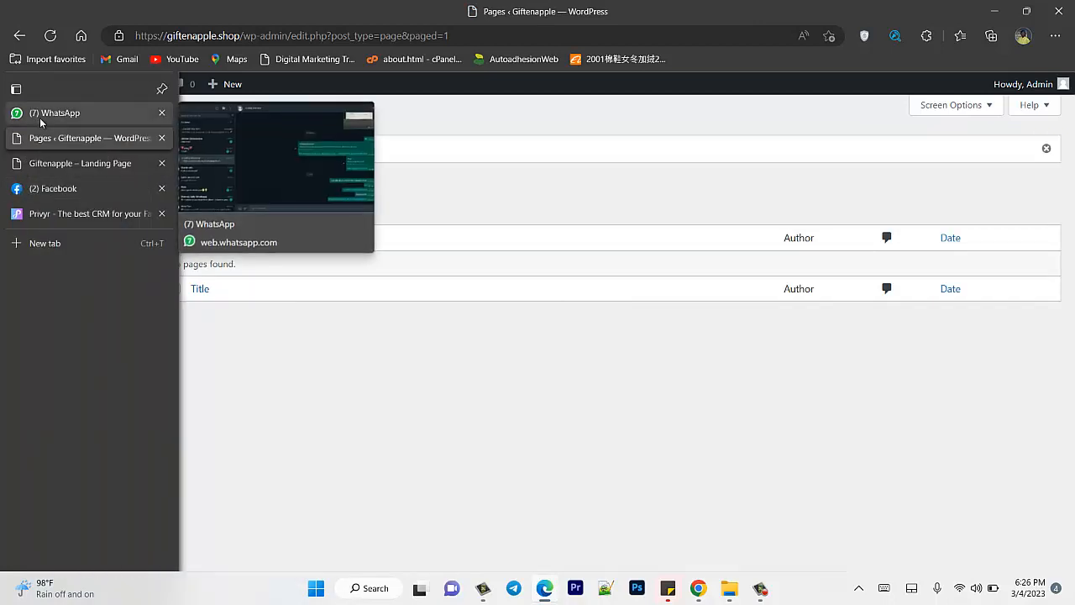
click(51, 163)
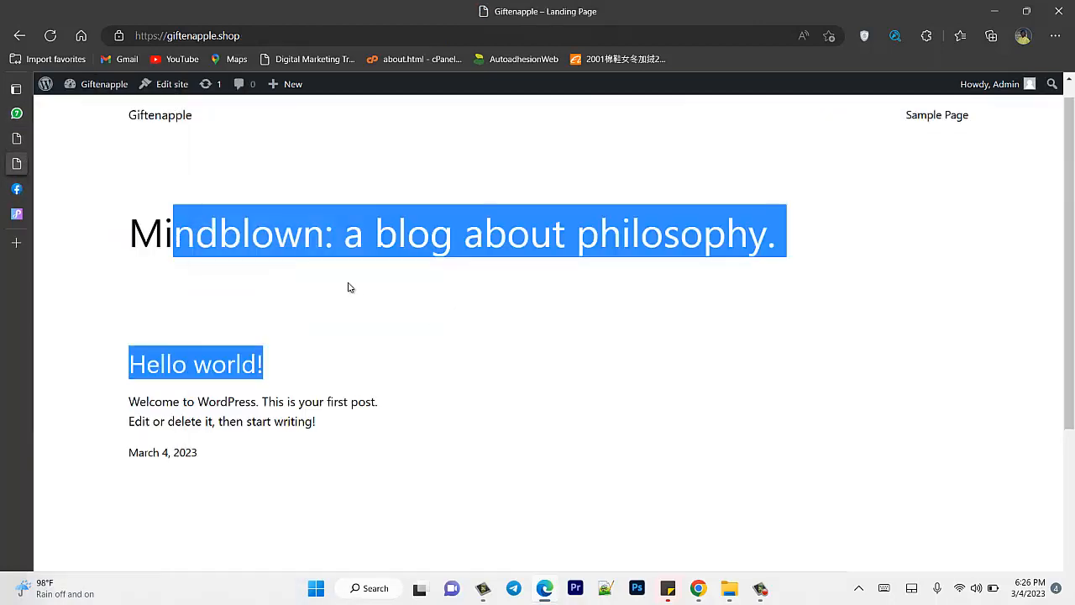
click(43, 37)
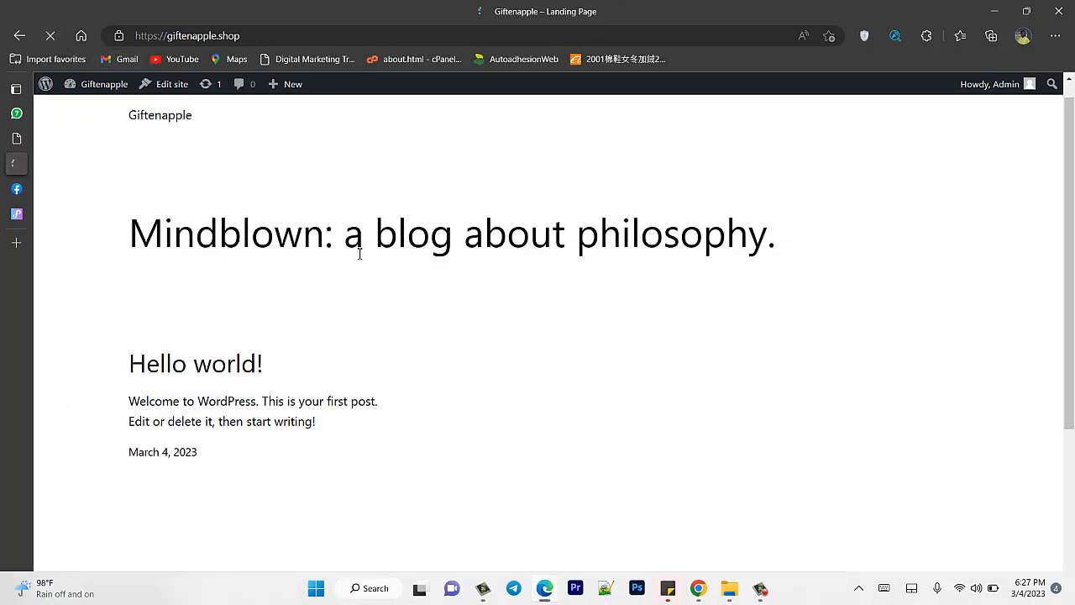
scroll(370, 231, down, 3)
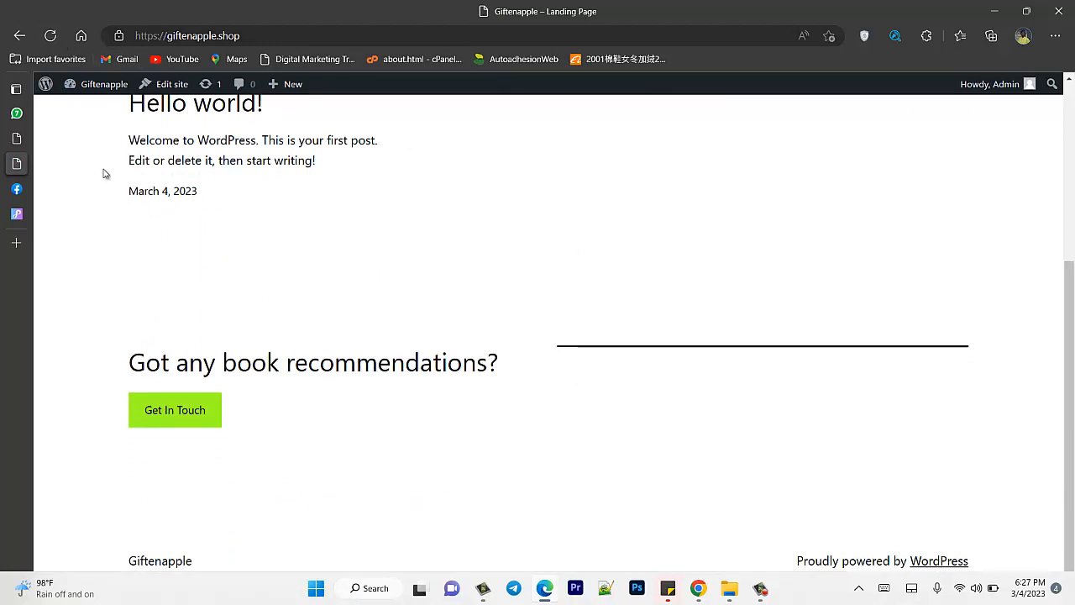
click(16, 140)
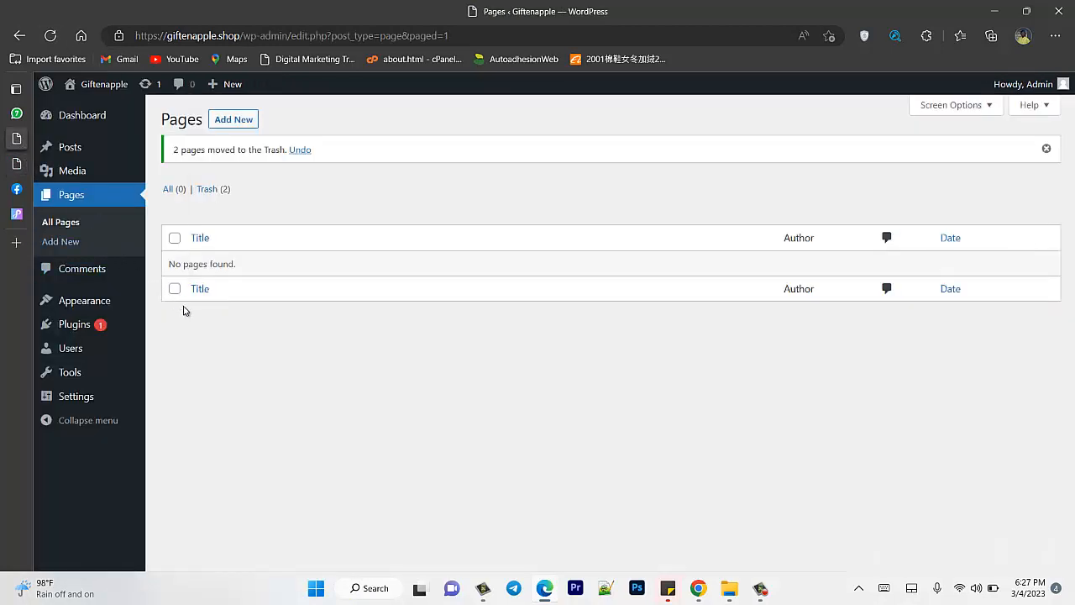
Step: Look at the block editor for a new page and return to the pages list
click(77, 248)
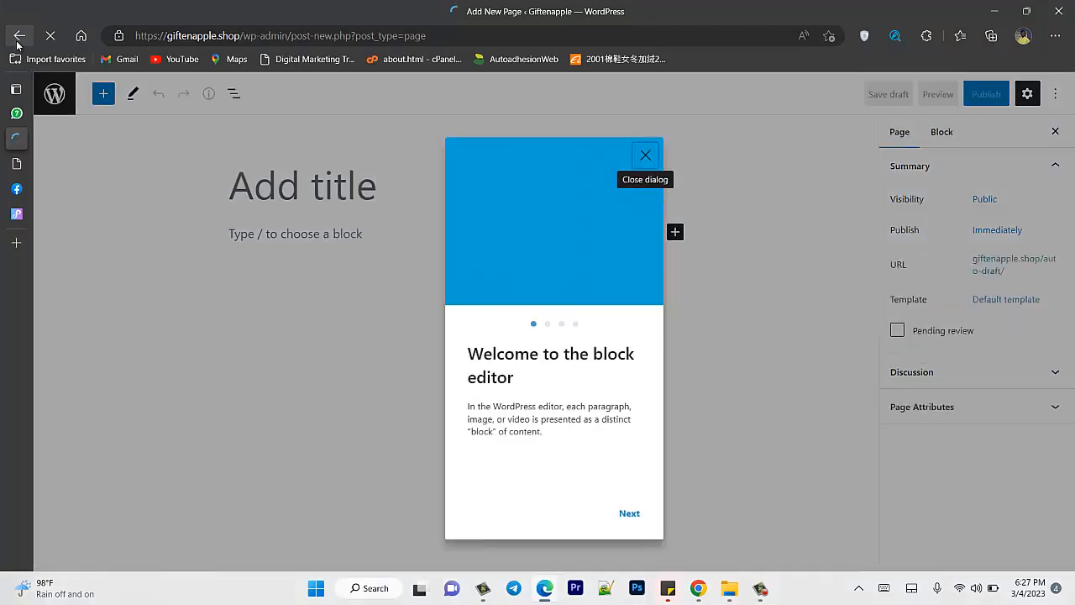
click(18, 37)
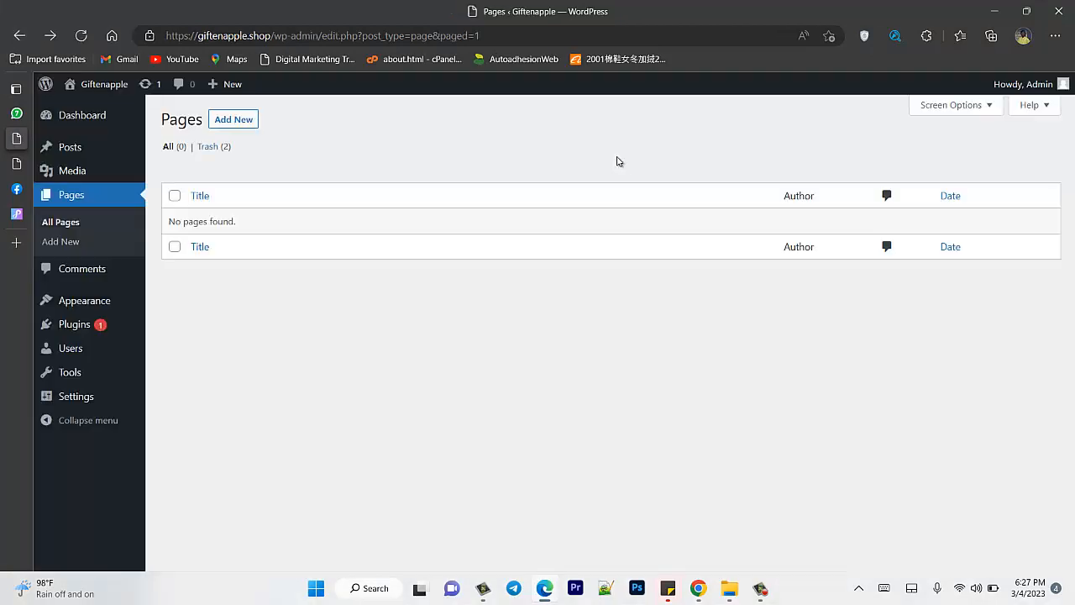
mouse_move(130, 298)
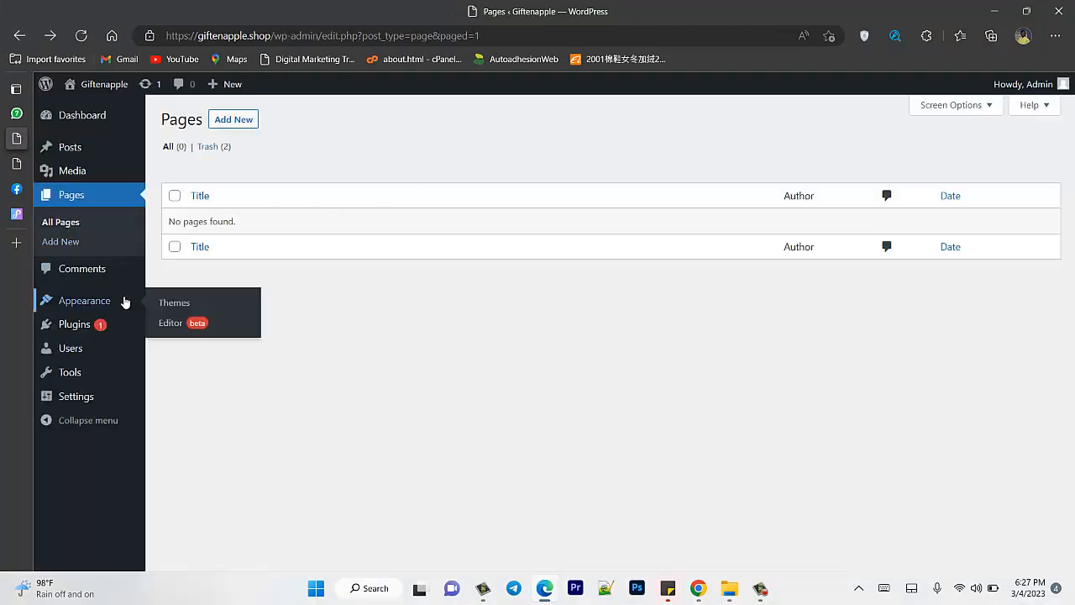
Step: Install and activate the Classic Editor plugin from the featured plugins in WordPress
mouse_move(125, 319)
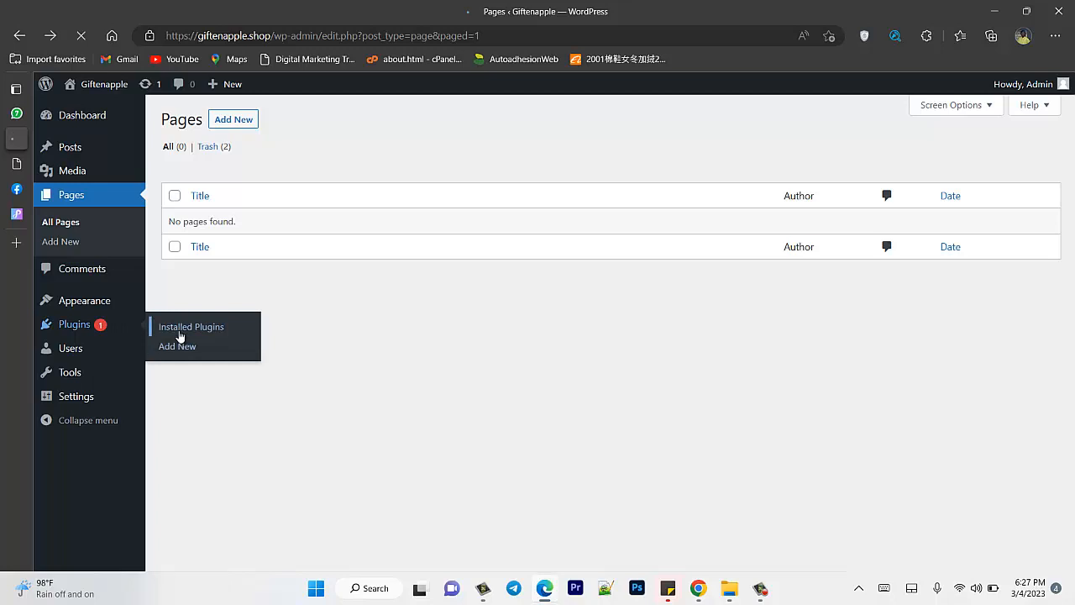
click(179, 332)
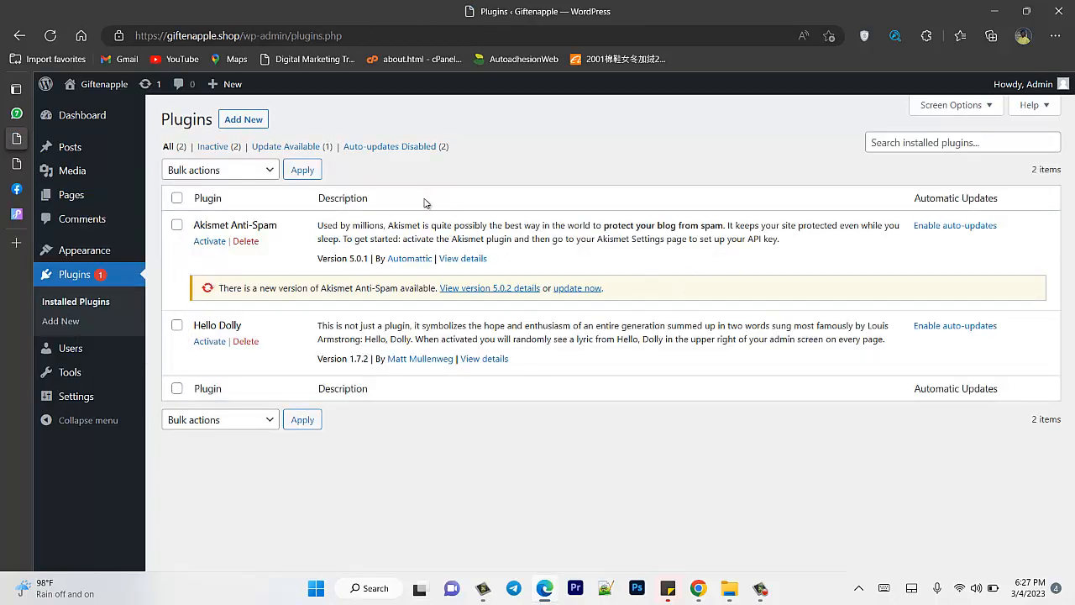
click(262, 122)
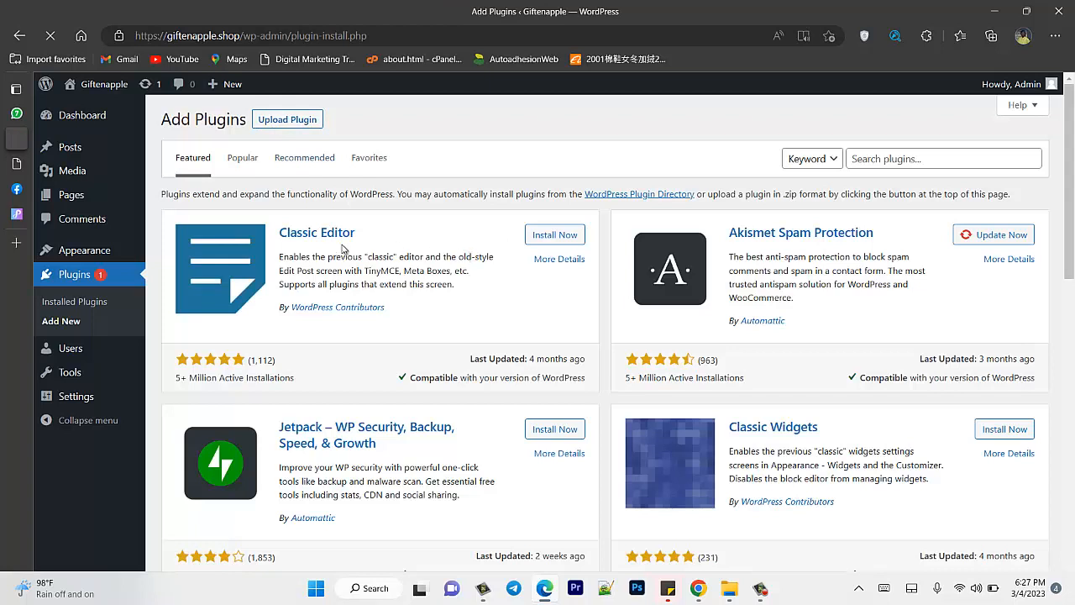
click(286, 235)
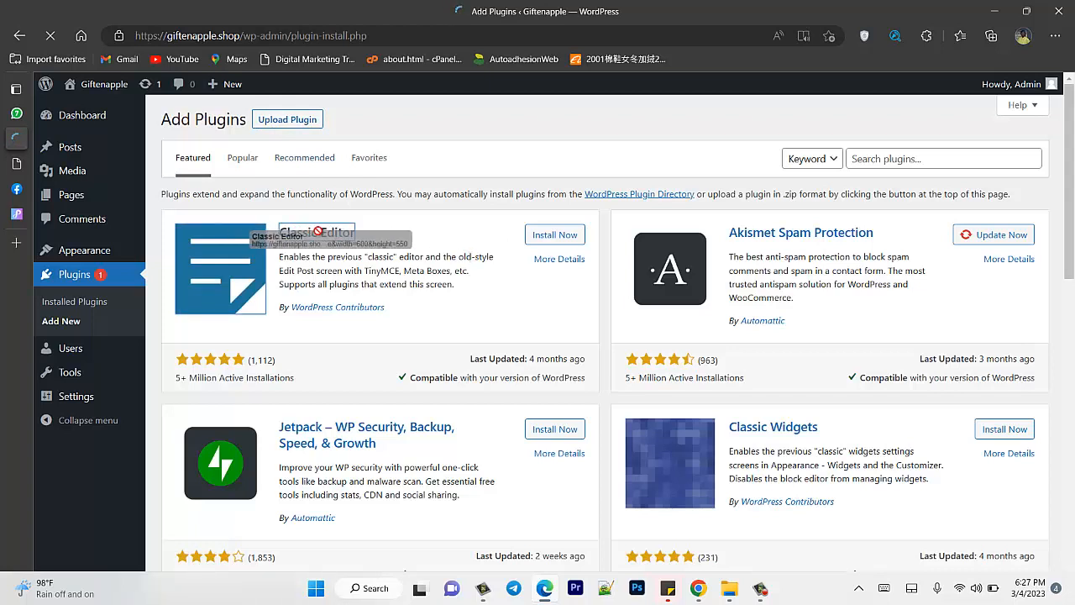
click(568, 237)
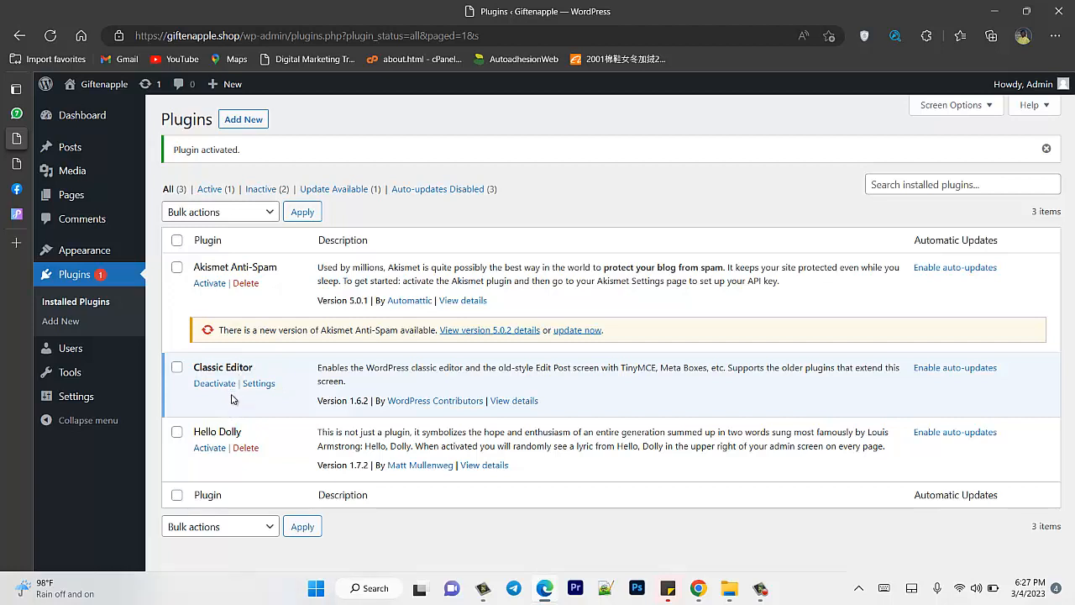
Step: Bulk-delete the Akismet Anti-Spam and Hello Dolly plugins and confirm the deletion
click(176, 432)
click(175, 268)
click(230, 213)
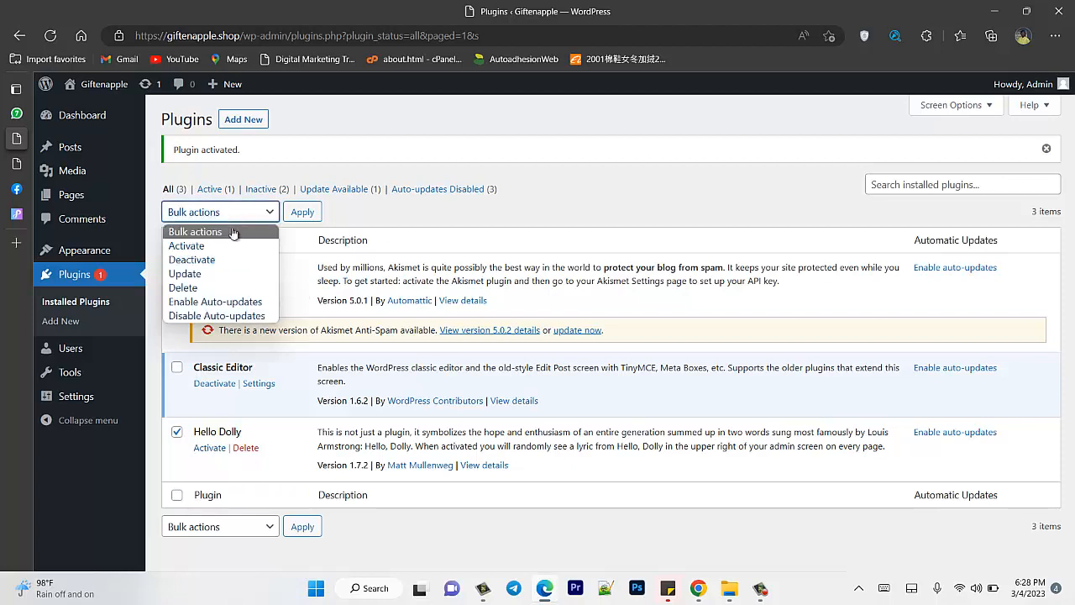
click(184, 287)
click(302, 211)
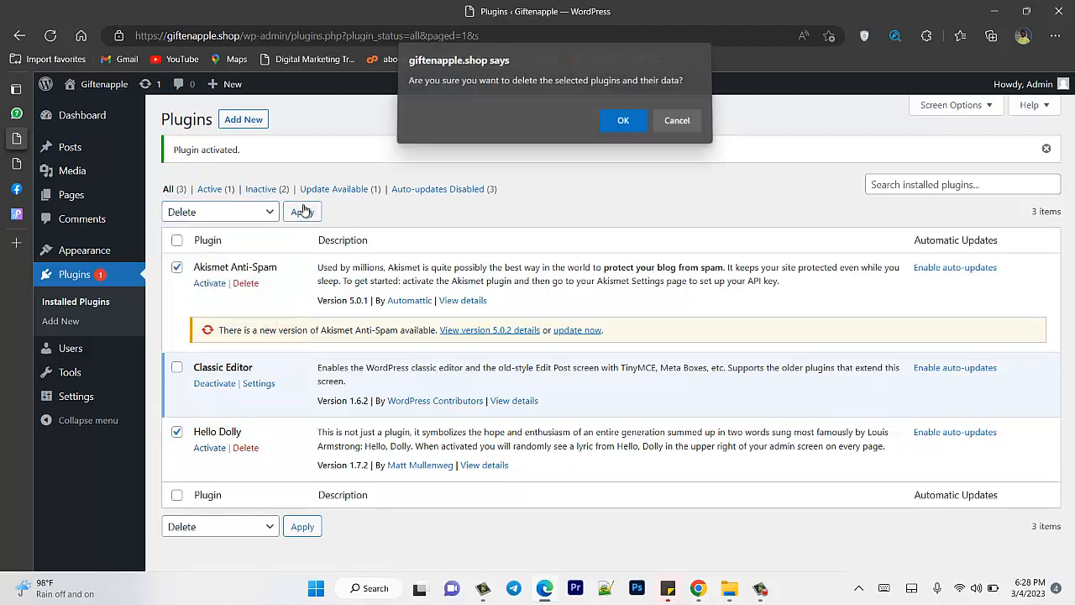
click(625, 125)
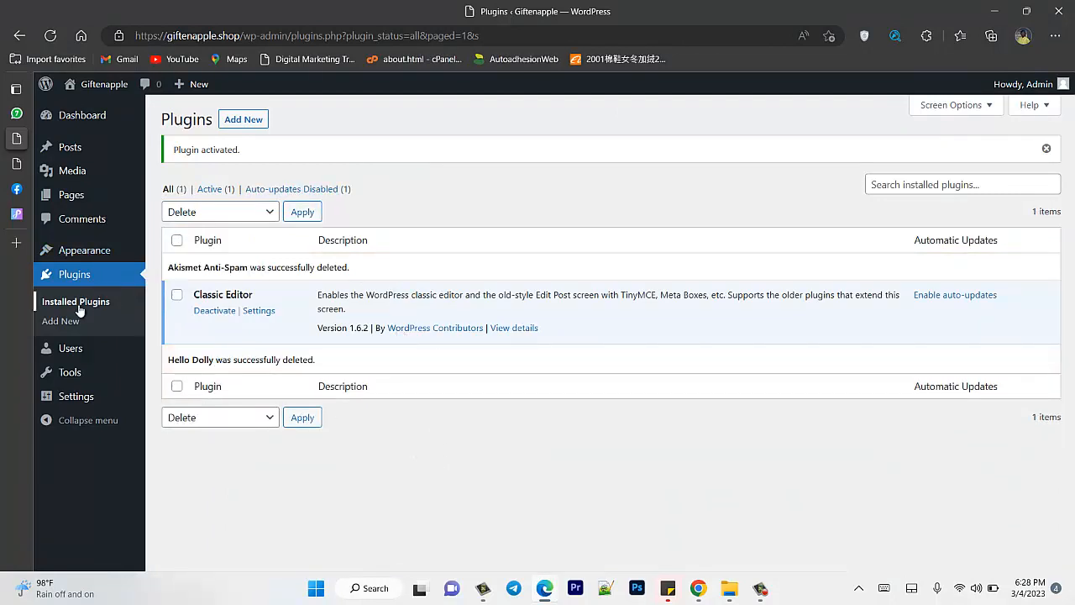
Step: Start a plugin upload and browse to the Plugins folder on the Desktop for the zip file
click(238, 121)
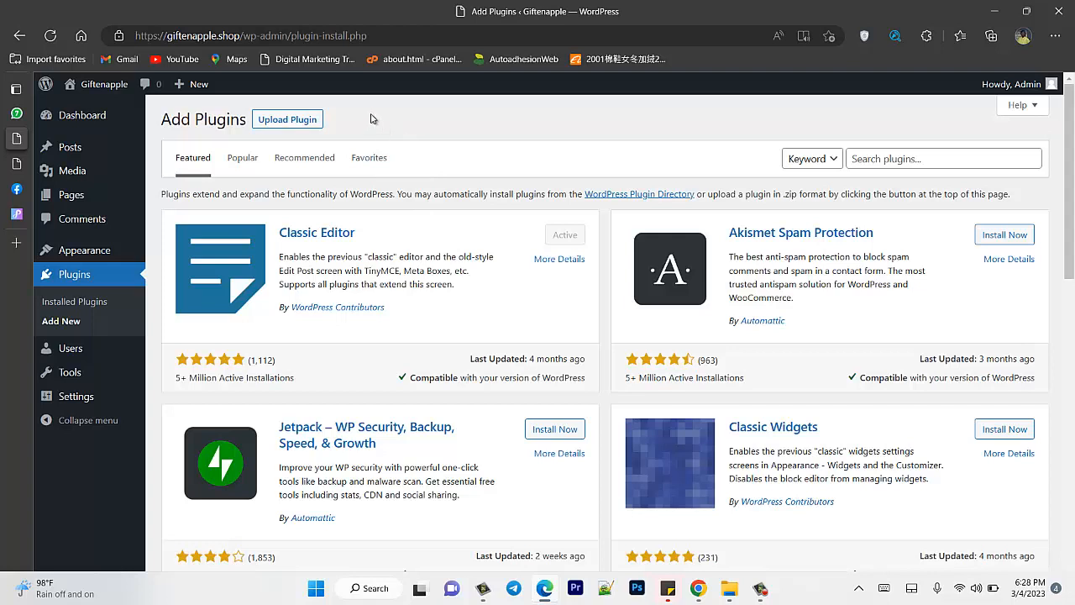
click(318, 129)
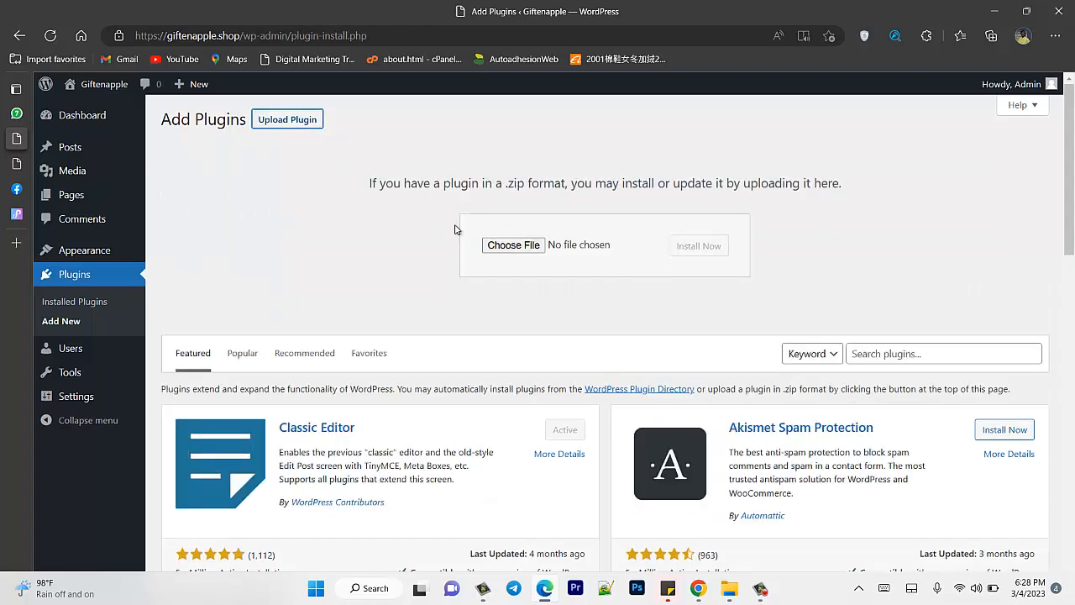
click(495, 246)
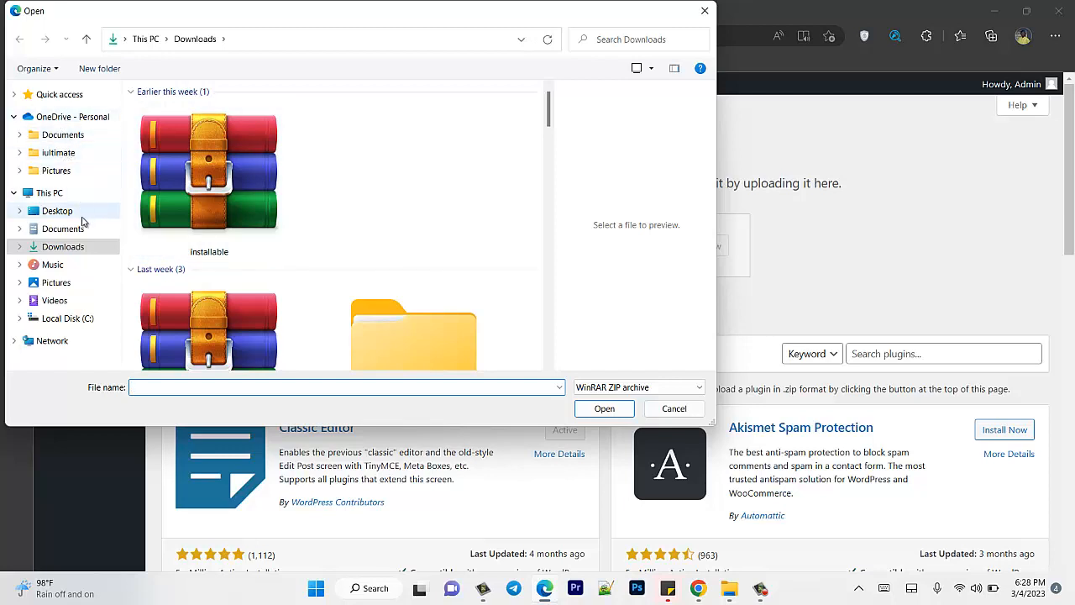
click(52, 211)
scroll(300, 211, down, 3)
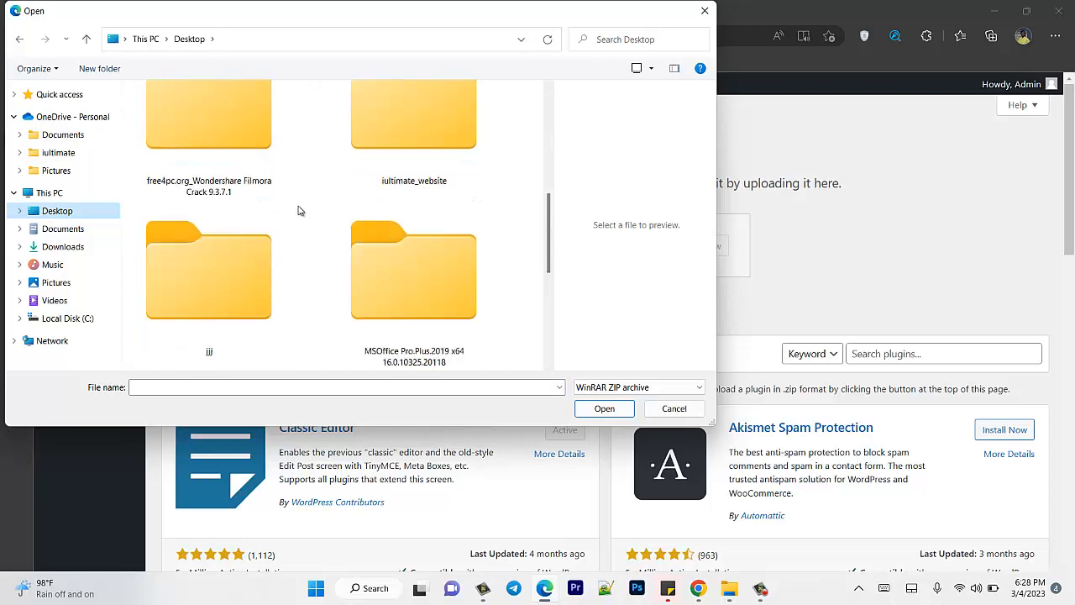
scroll(300, 210, down, 3)
double_click(206, 164)
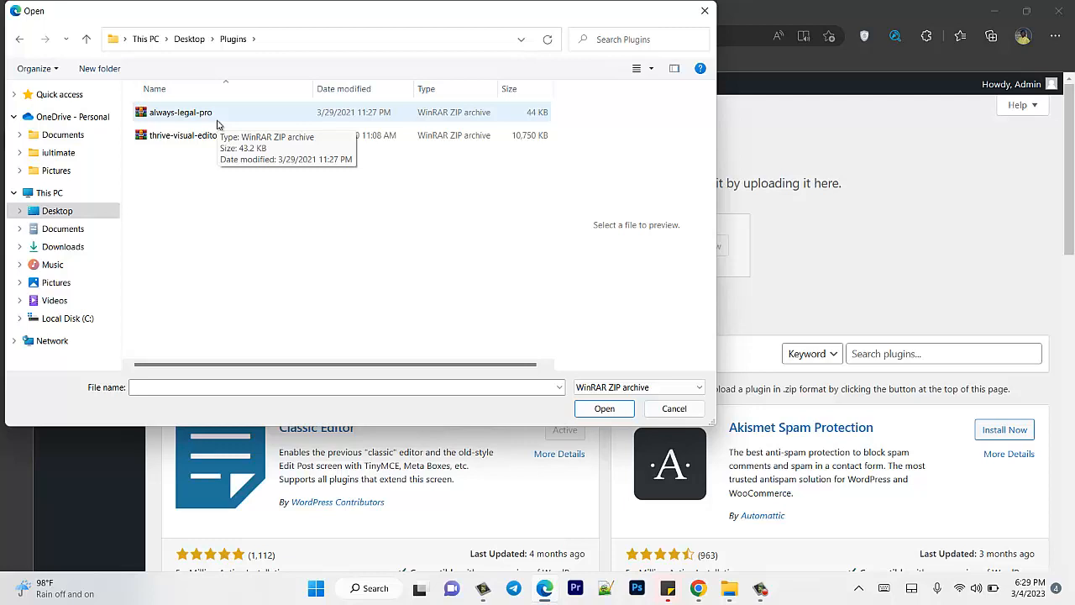
Step: Choose always-legal-pro.zip as the upload file, then install and activate the plugin
click(224, 122)
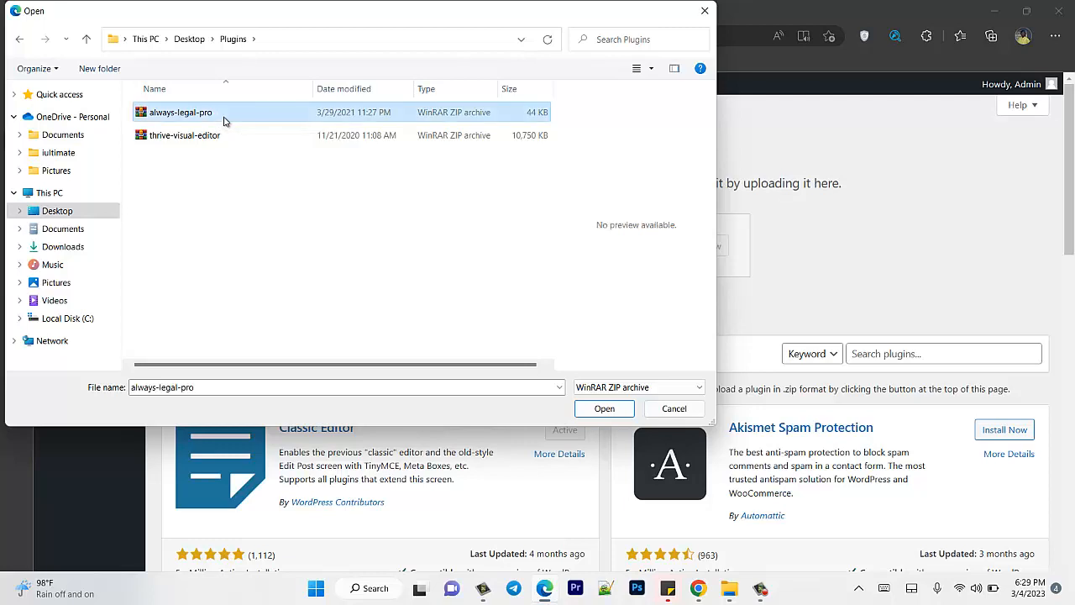
double_click(227, 115)
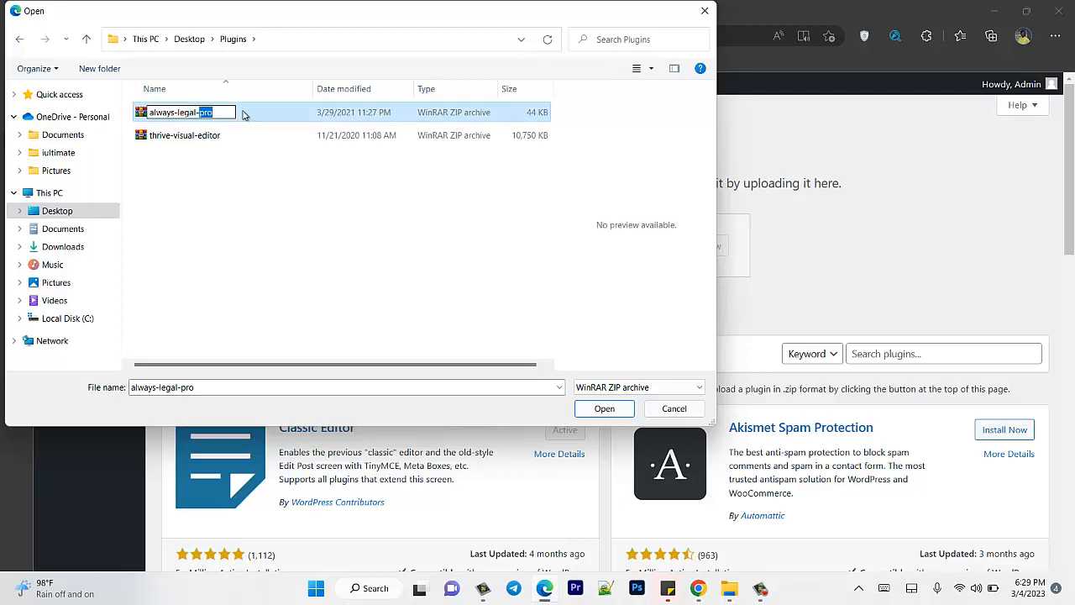
double_click(244, 116)
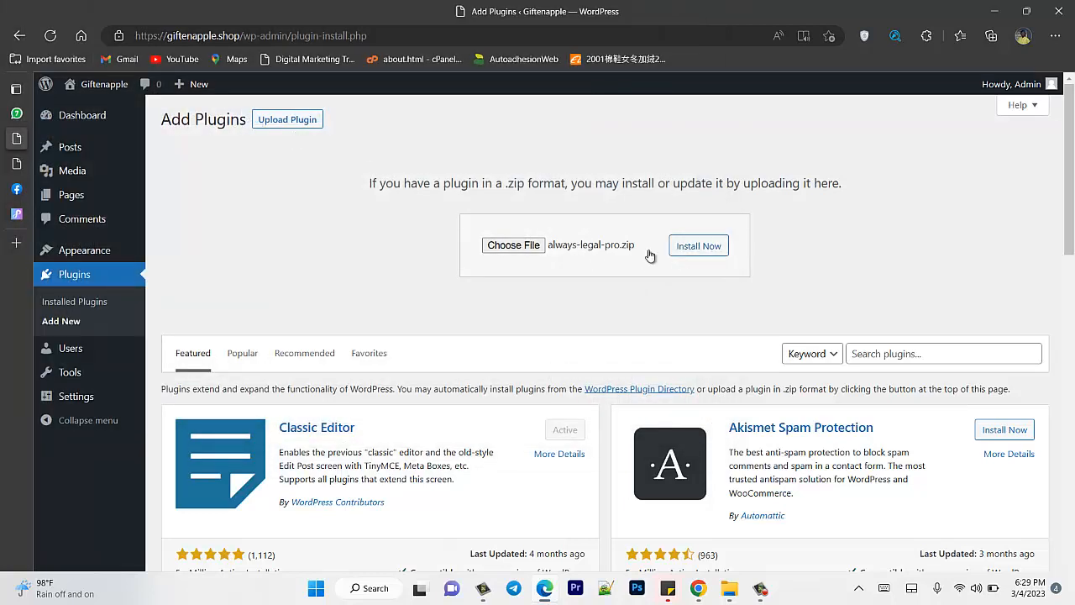
click(688, 254)
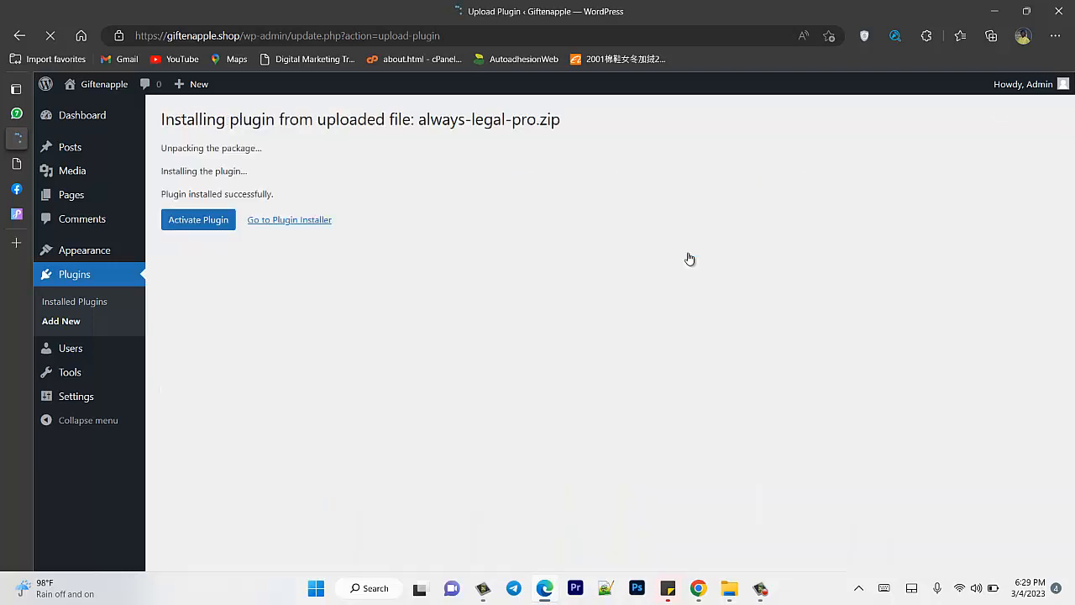
click(196, 226)
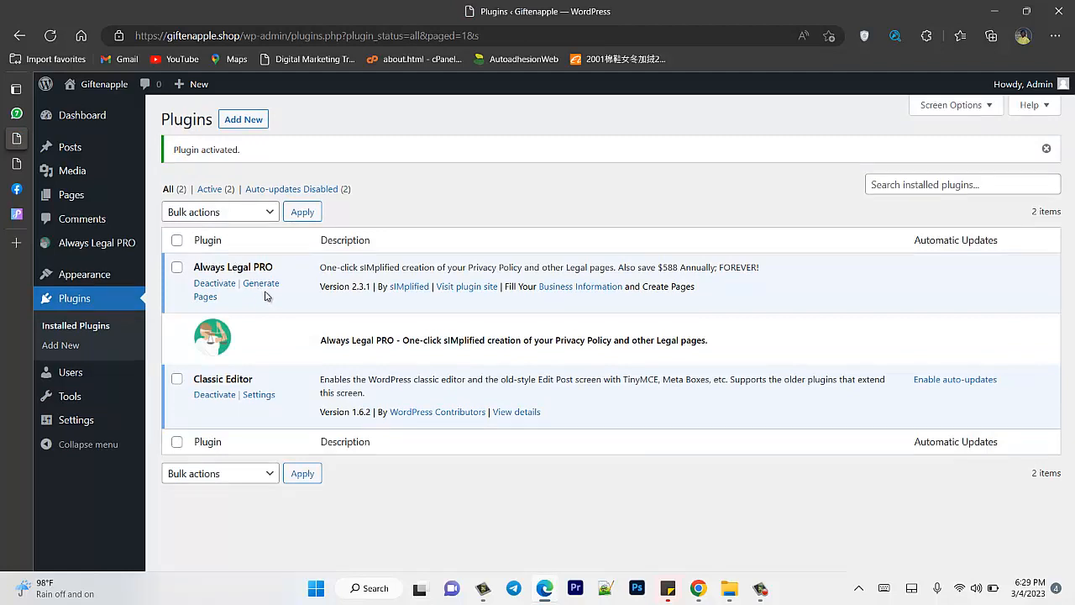
Step: Upload thrive-visual-editor.zip from the Plugins folder, then install and activate the plugin
click(247, 122)
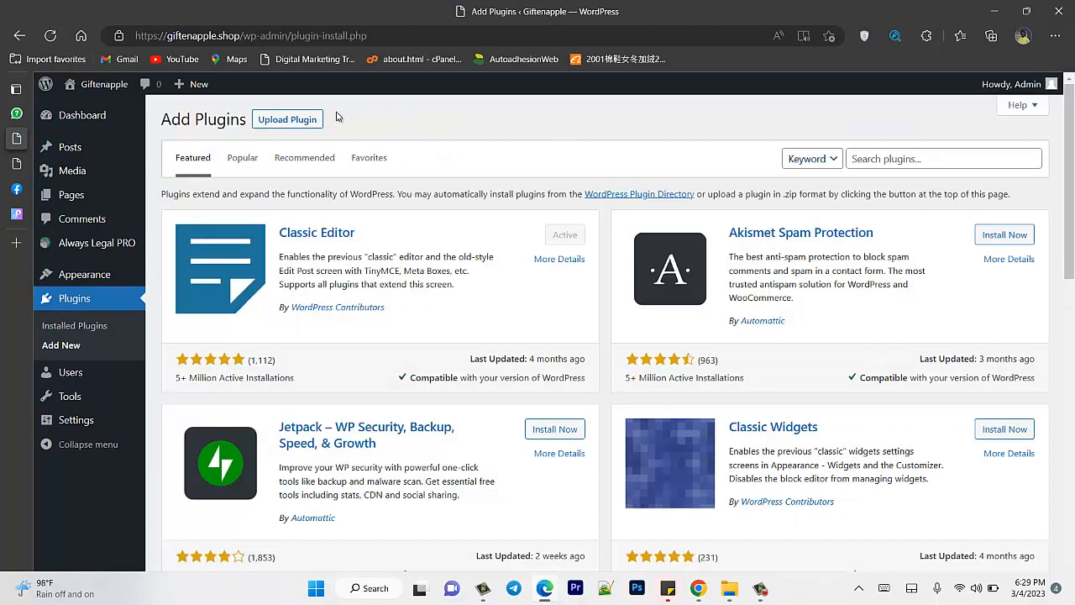
click(299, 120)
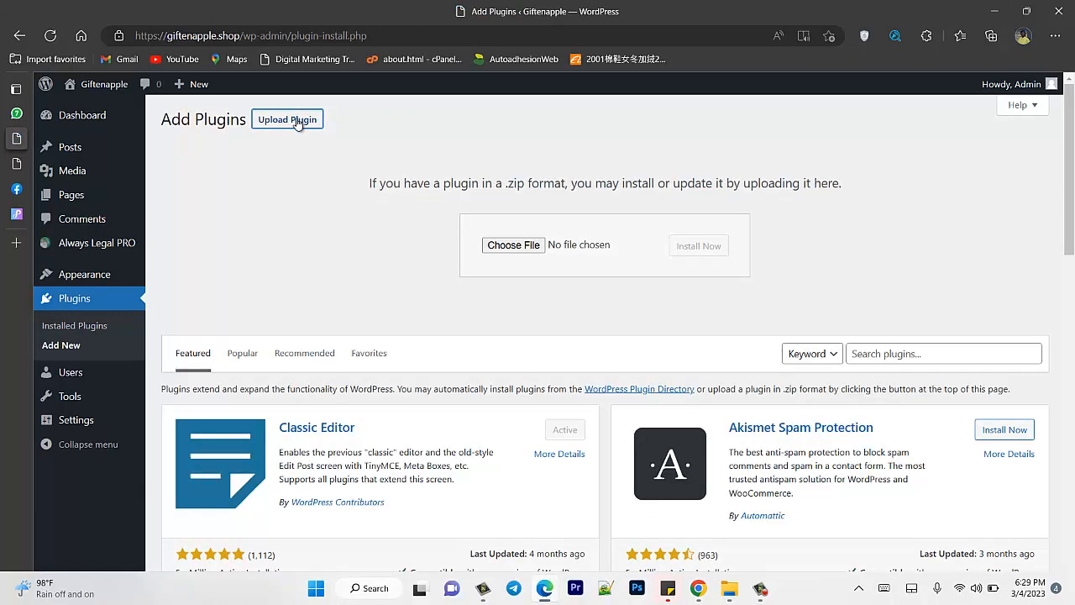
click(513, 245)
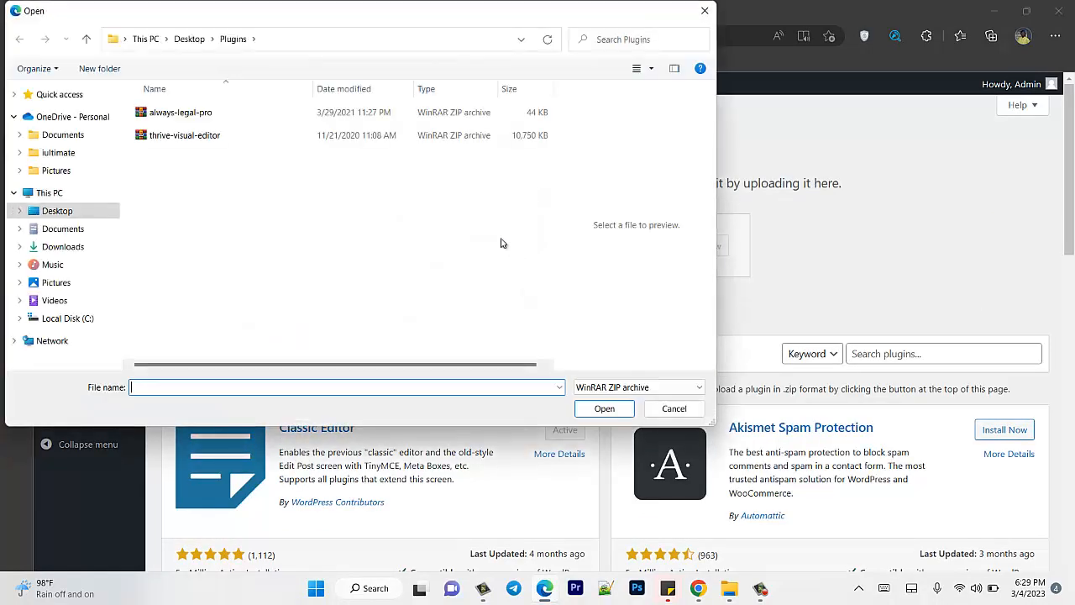
double_click(198, 142)
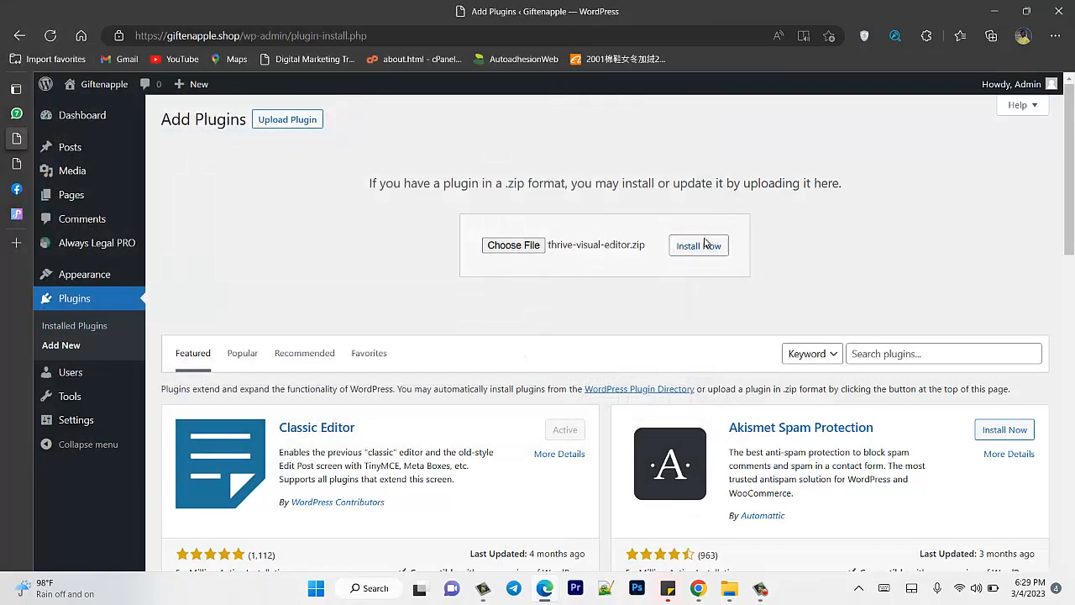
click(705, 244)
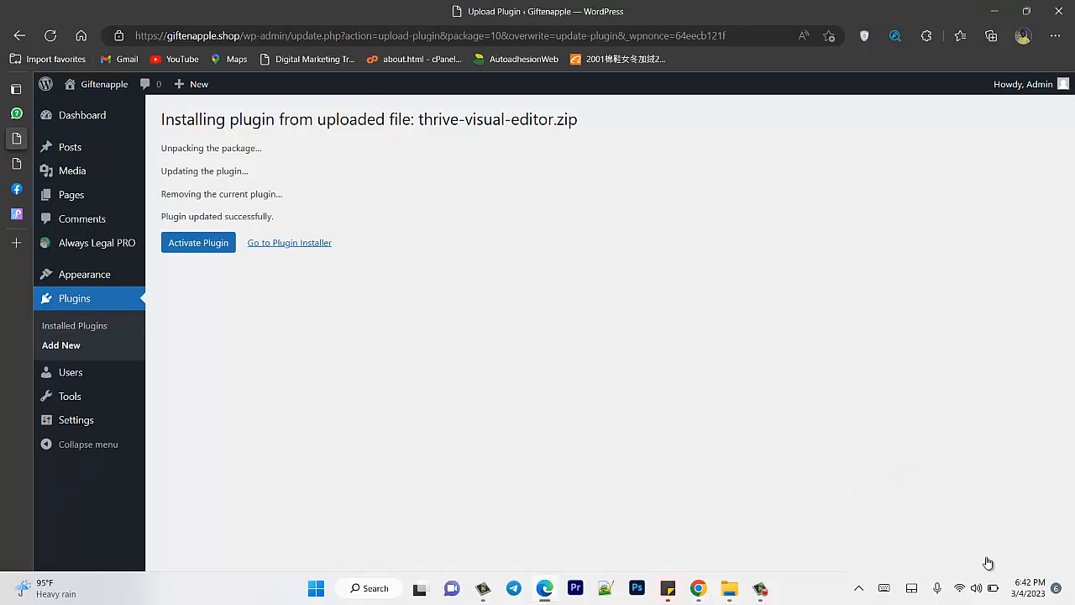
key(Tab)
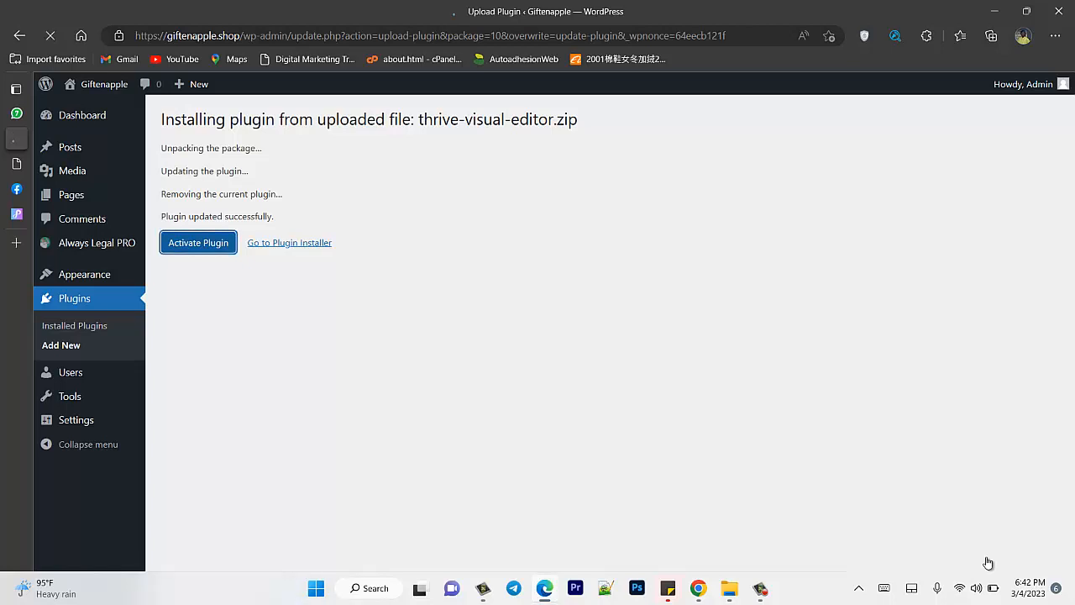
key(Return)
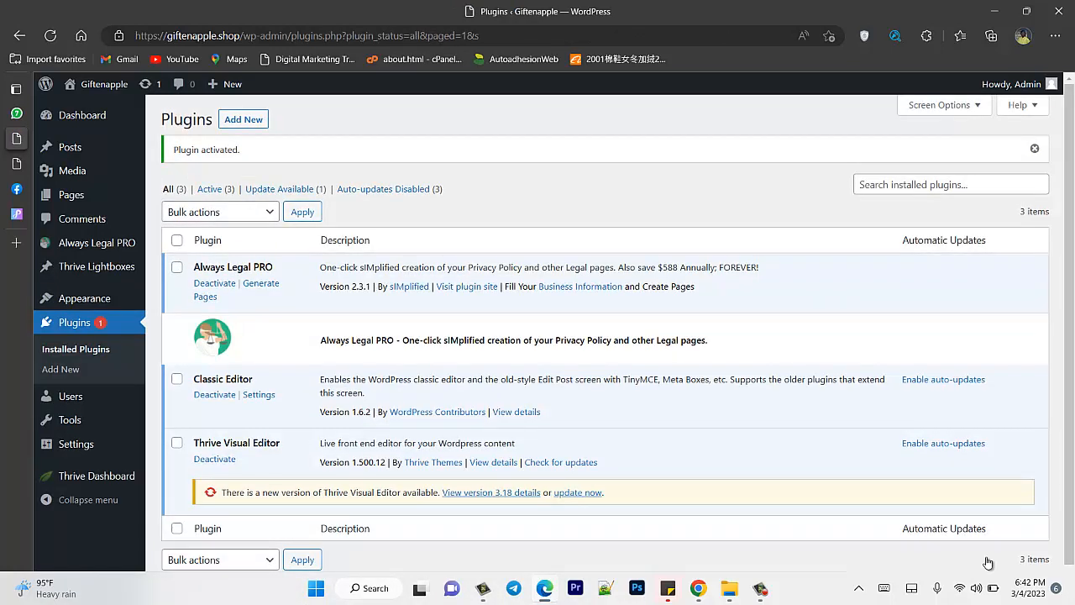
Step: Review the active plugins in the installed list, highlighting the names Always Legal PRO and Classic Editor
drag(194, 267, 275, 267)
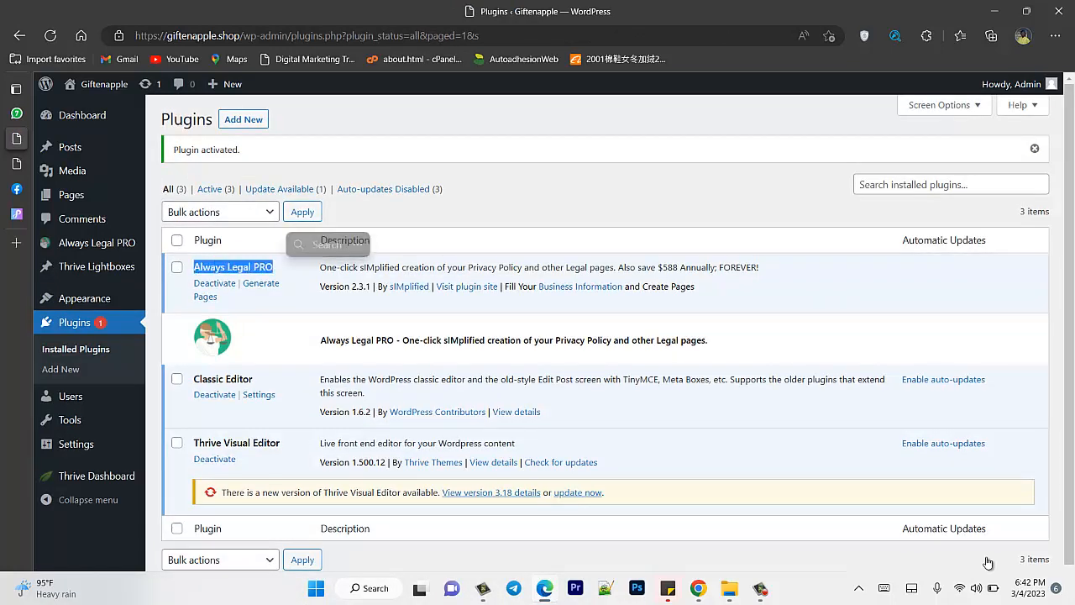
drag(200, 378, 244, 379)
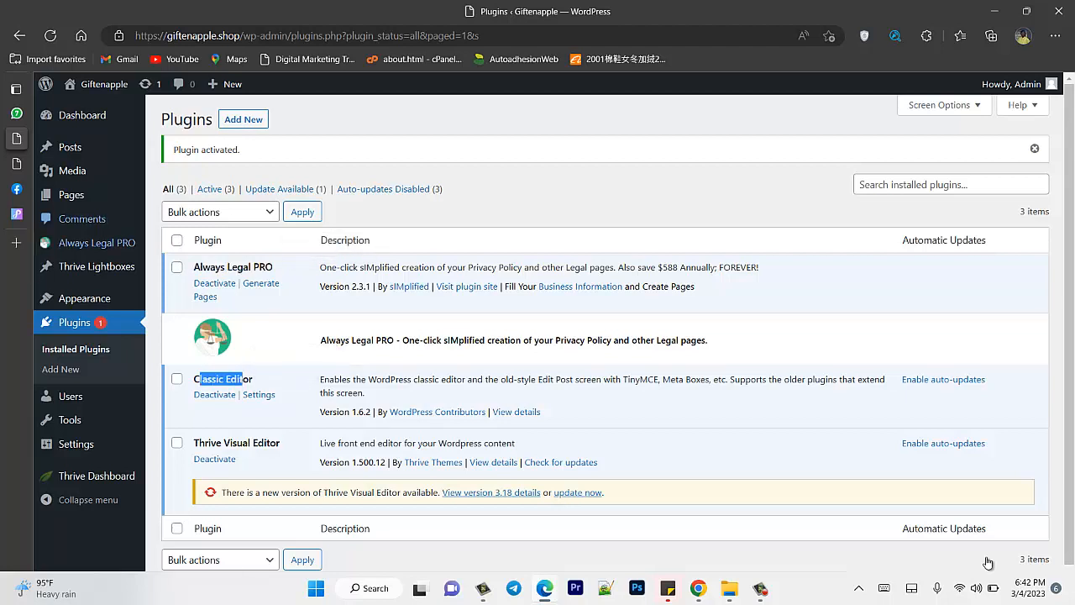
mouse_move(97, 476)
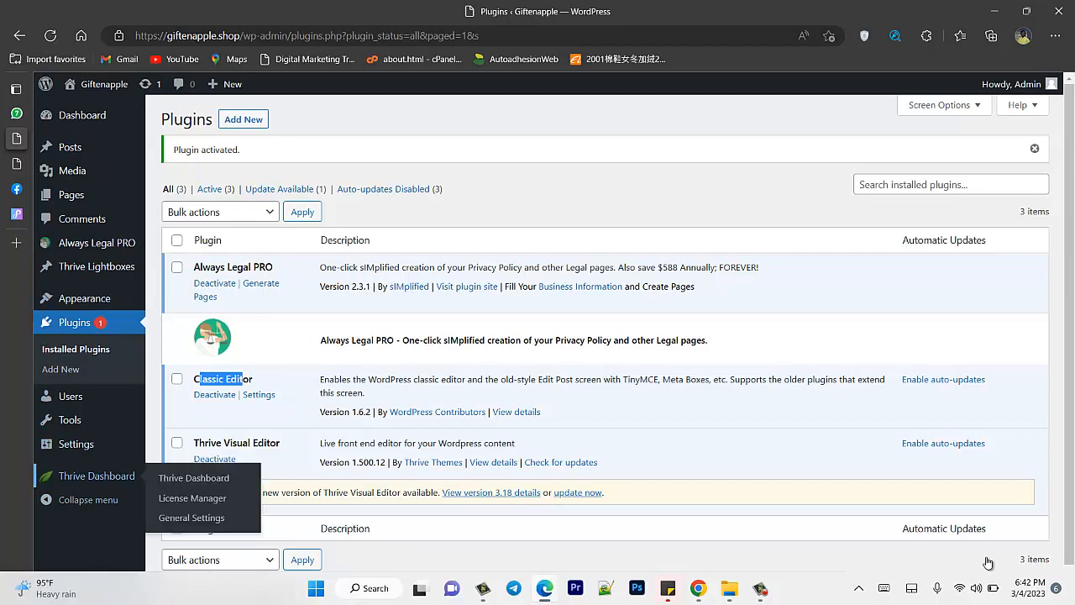
mouse_move(97, 243)
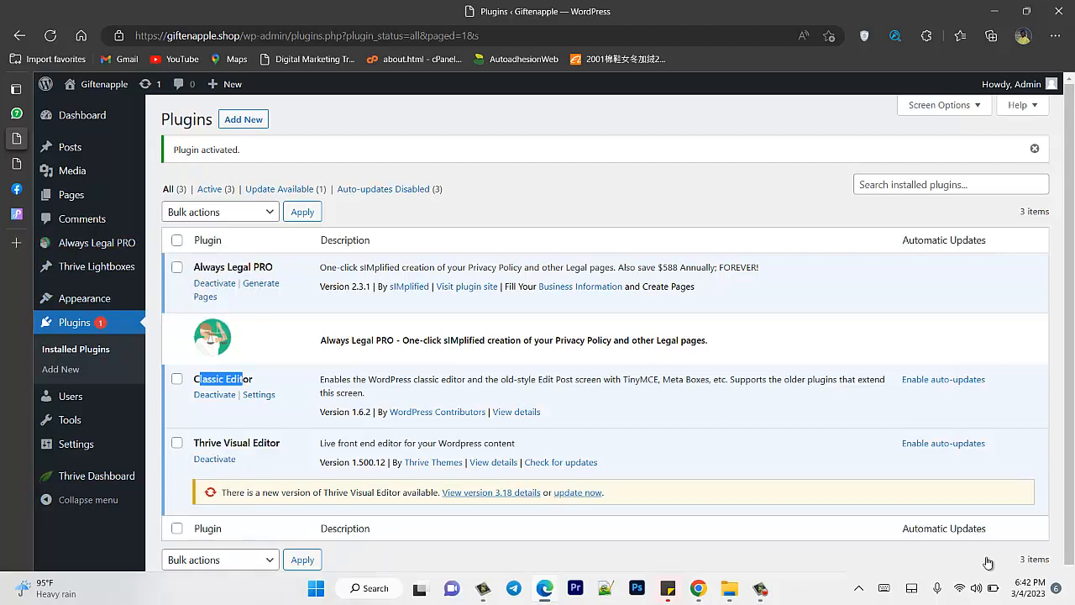
scroll(987, 563, down, 1)
scroll(988, 563, up, 1)
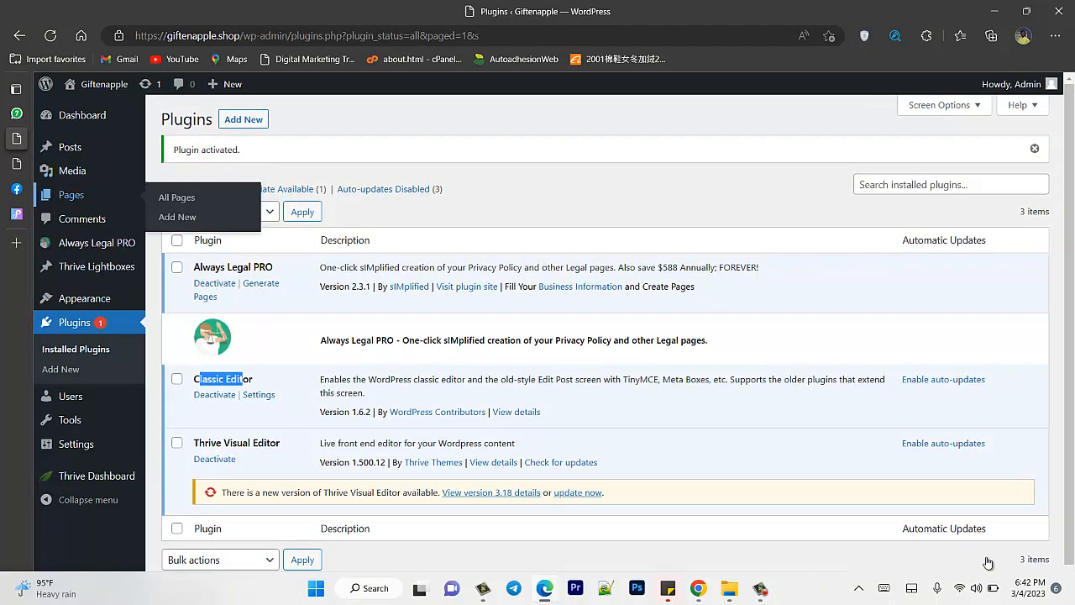
Step: Add a new page to the site and try sale, landing and info in turn as its title
click(72, 195)
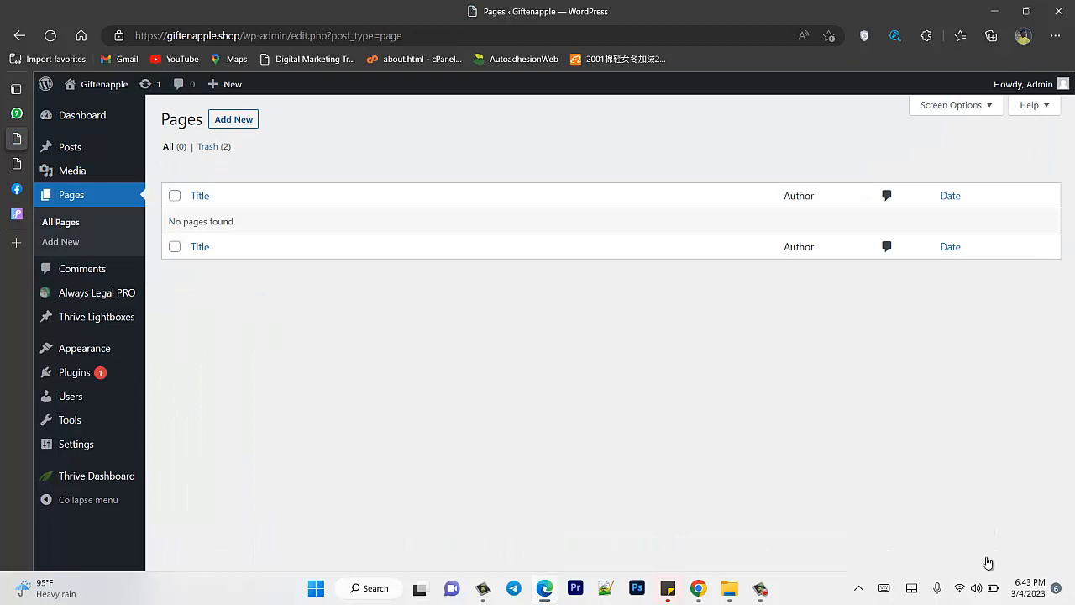
click(234, 119)
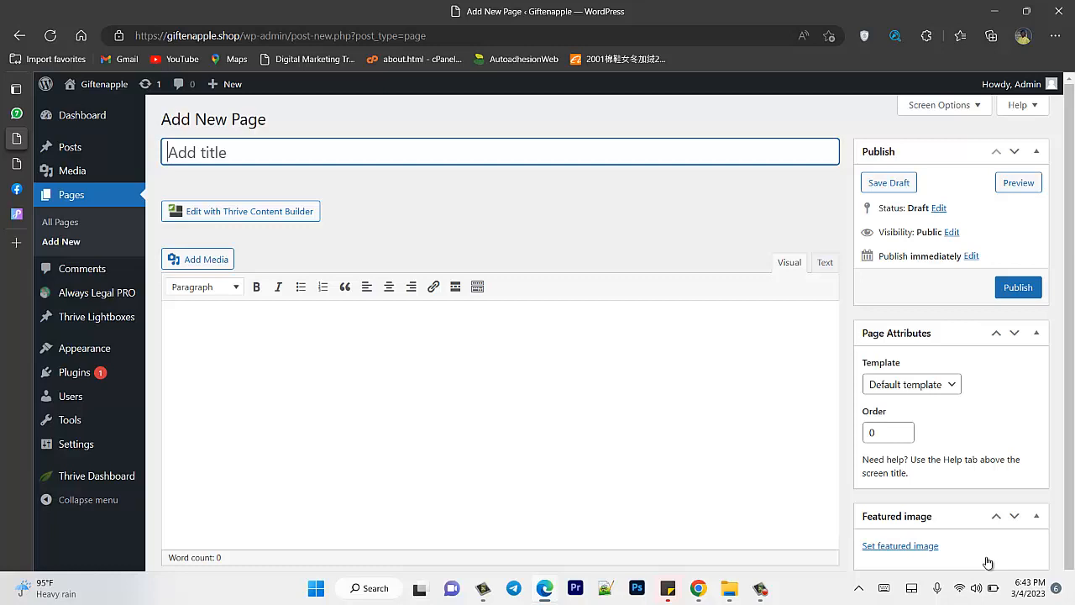
text(sale)
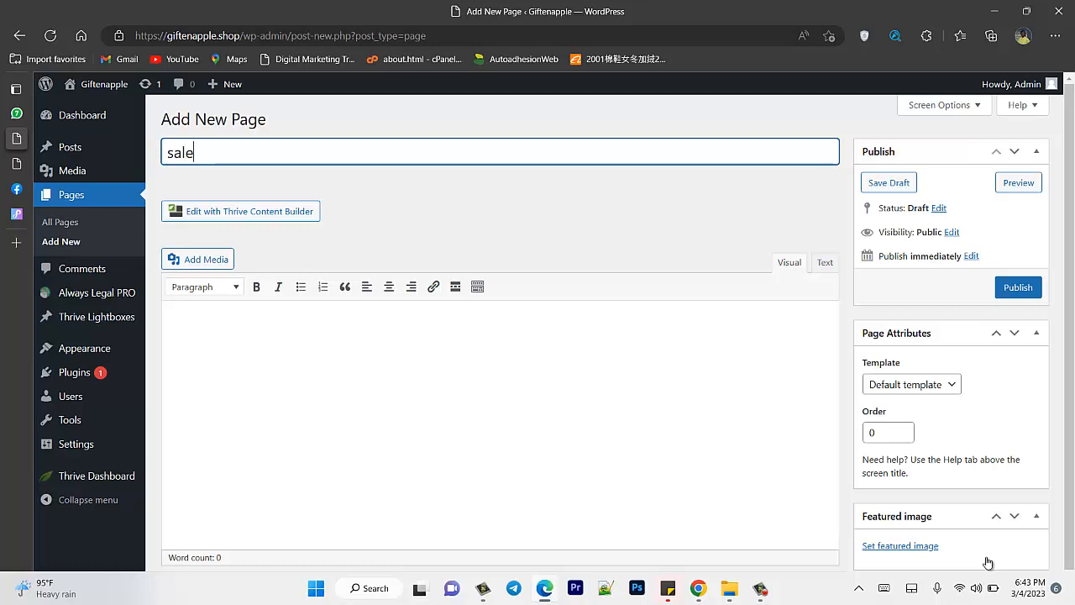
key(BackSpace)
key(BackSpace)
key(BackSpace)
key(BackSpace)
text(landing)
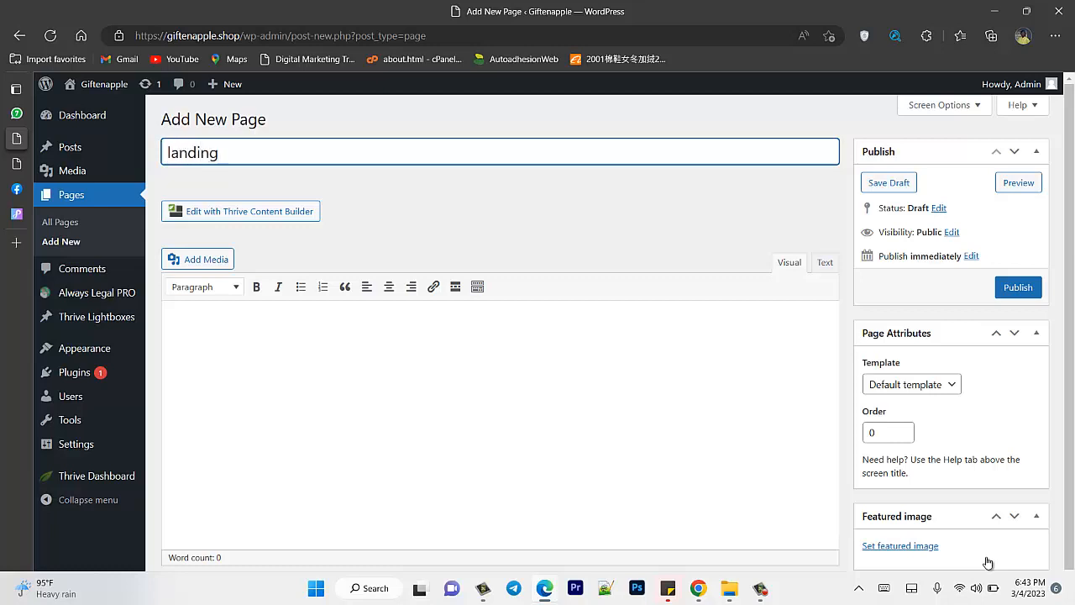
key(BackSpace)
key(BackSpace)
key(BackSpace)
key(BackSpace)
key(BackSpace)
key(BackSpace)
key(BackSpace)
text(info)
Step: Examine the Privyr landing page and the Facebook feed in the other open tabs and return to the new page
key(alt+Tab)
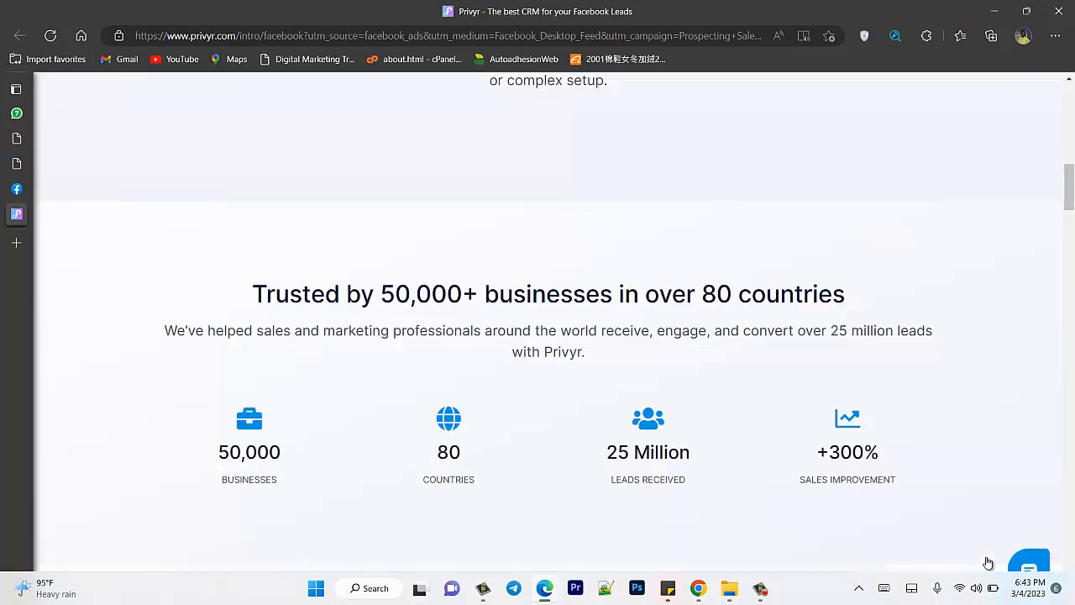
key(ctrl+shift+Tab)
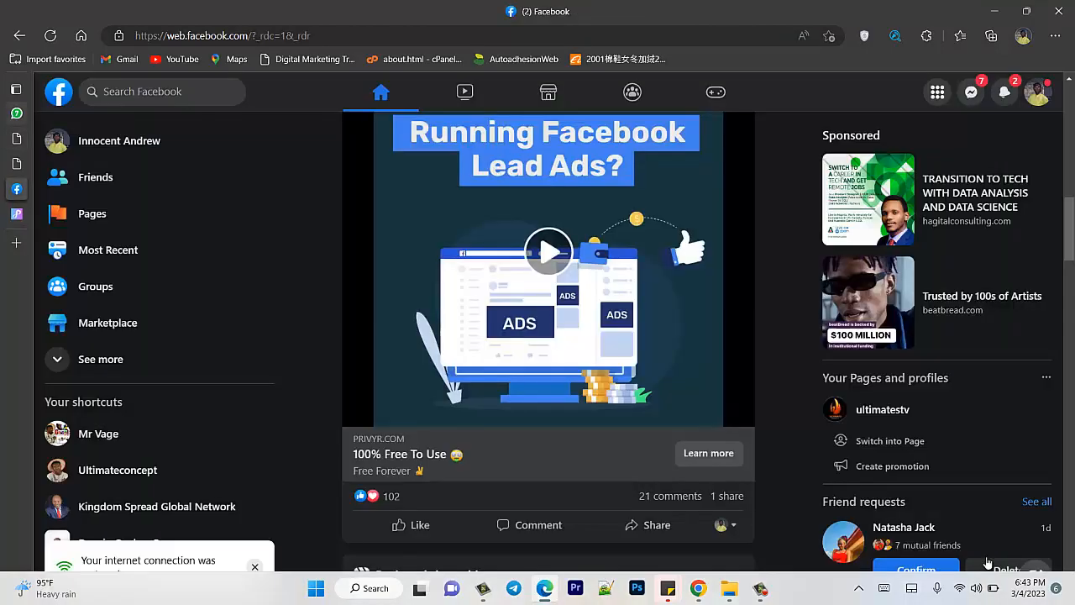
key(ctrl+Tab)
key(ctrl+Tab)
key(ctrl+shift+Tab)
key(ctrl+shift+Tab)
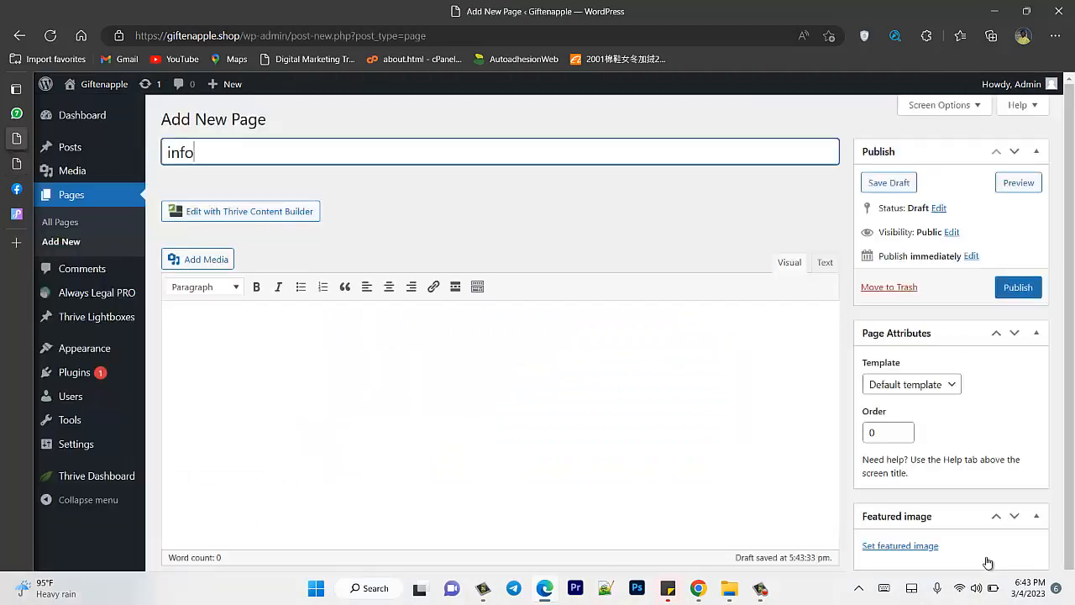
Step: Replace the new page's title with intro
mouse_move(71, 147)
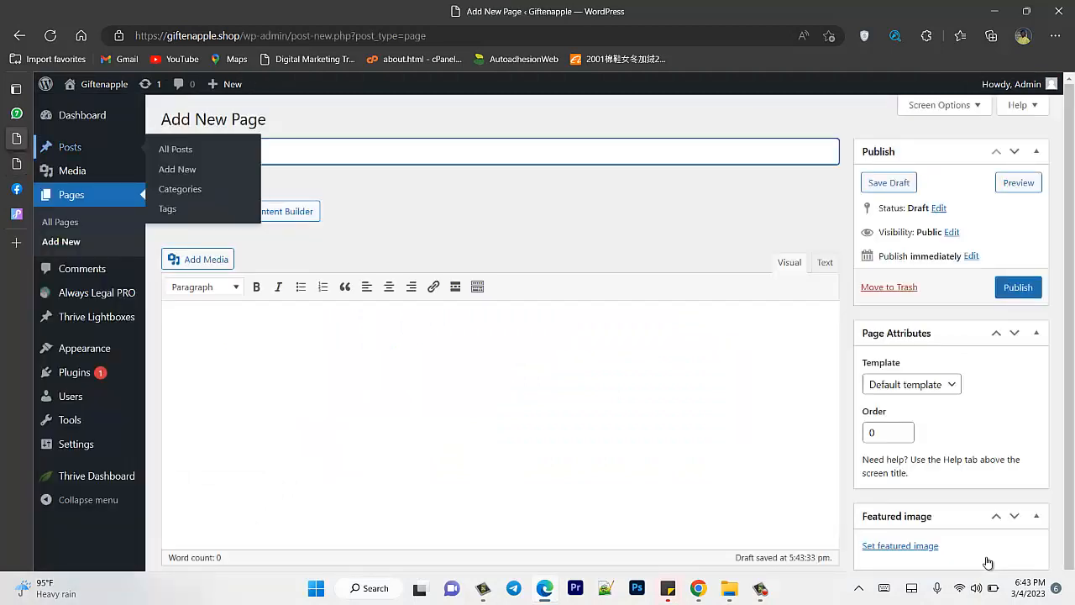
text(int)
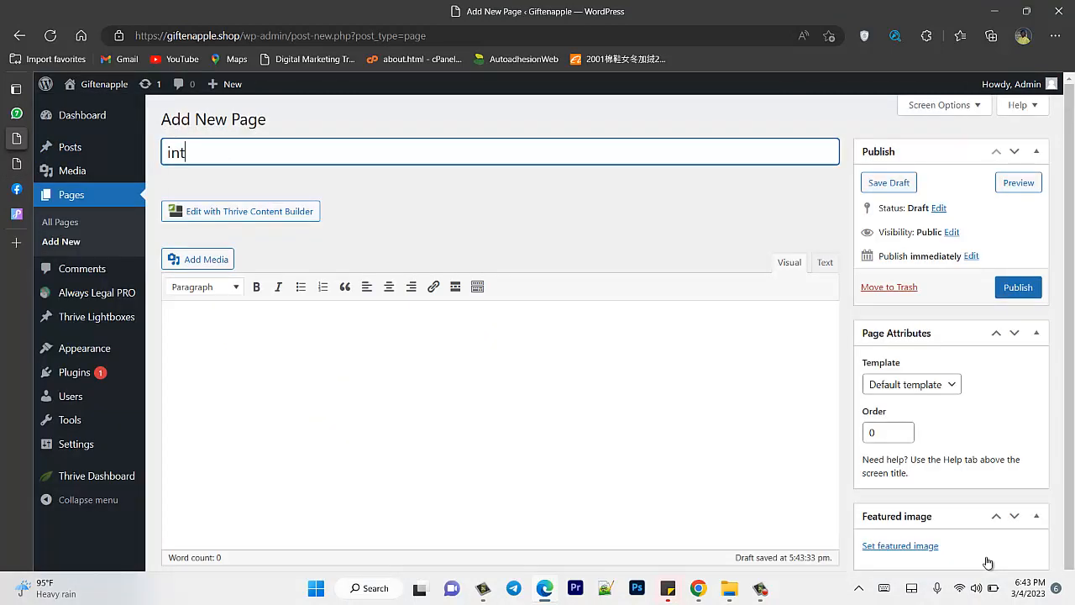
text(ro)
Step: Select Default template as the intro page's template and publish the page
scroll(988, 562, down, 1)
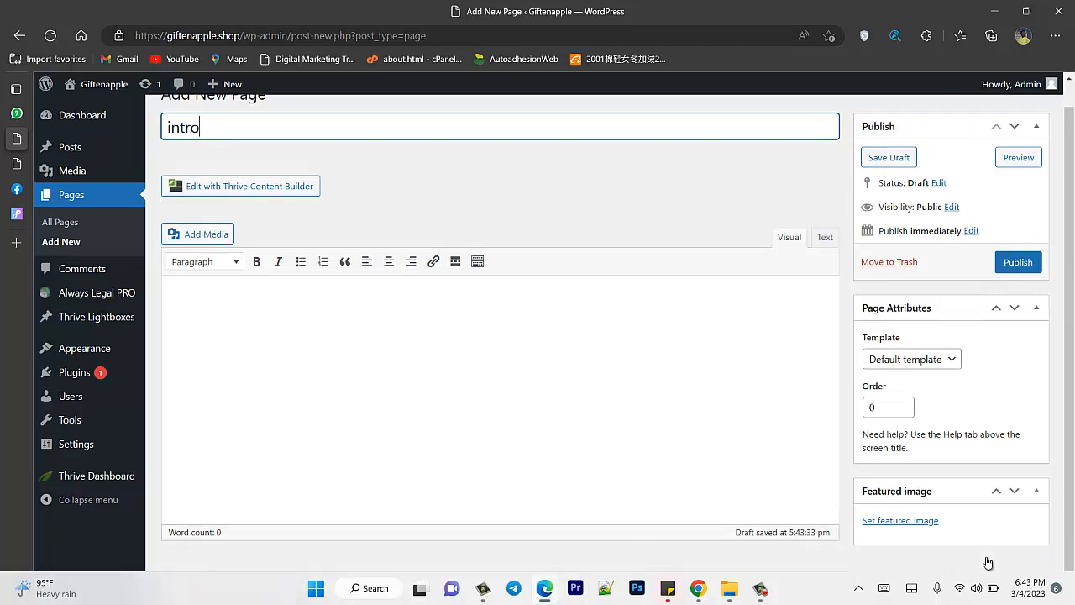
click(911, 359)
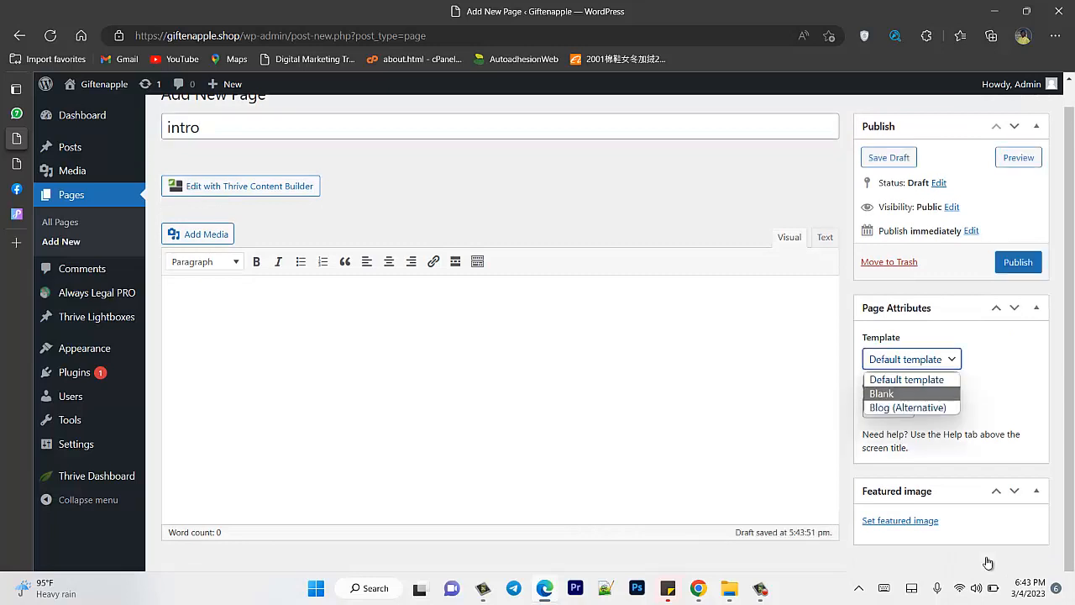
click(907, 379)
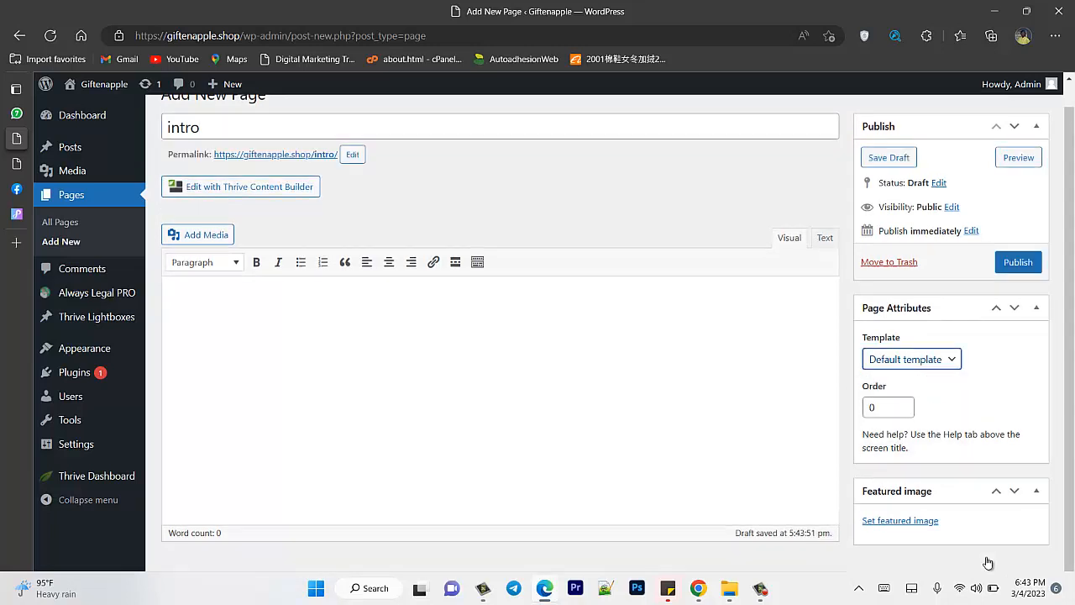
scroll(988, 562, up, 1)
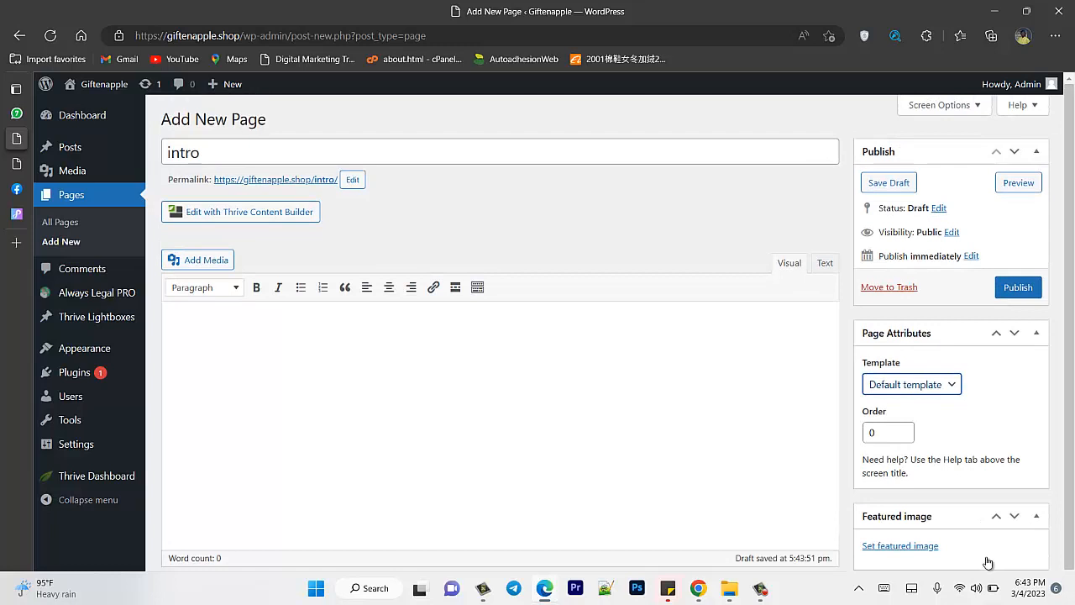
click(1018, 287)
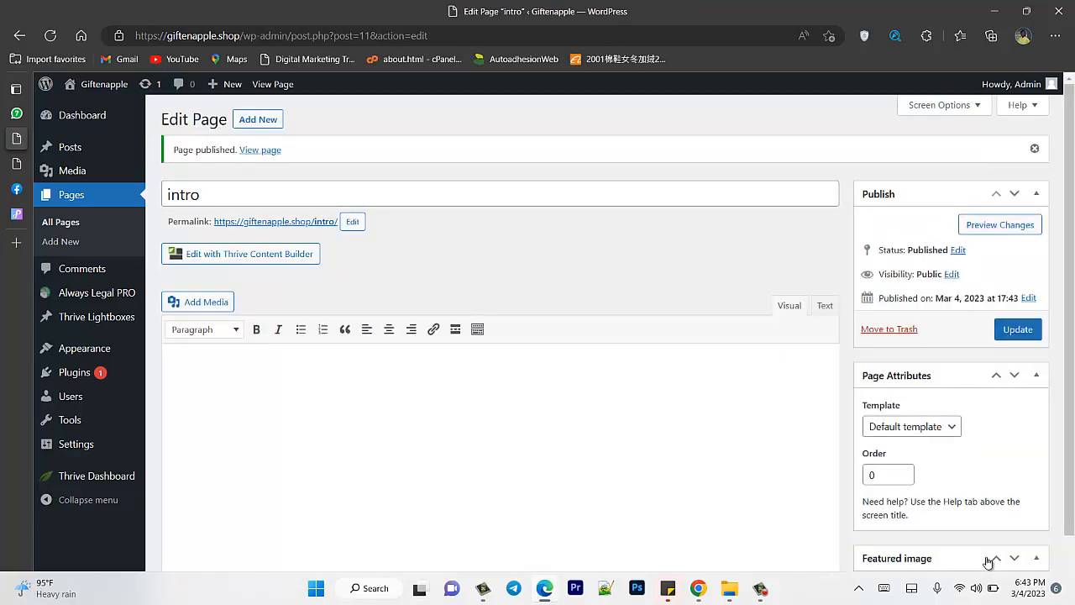
Step: Open the published intro page's permalink in a new tab and examine the page and its web address
drag(213, 222, 336, 221)
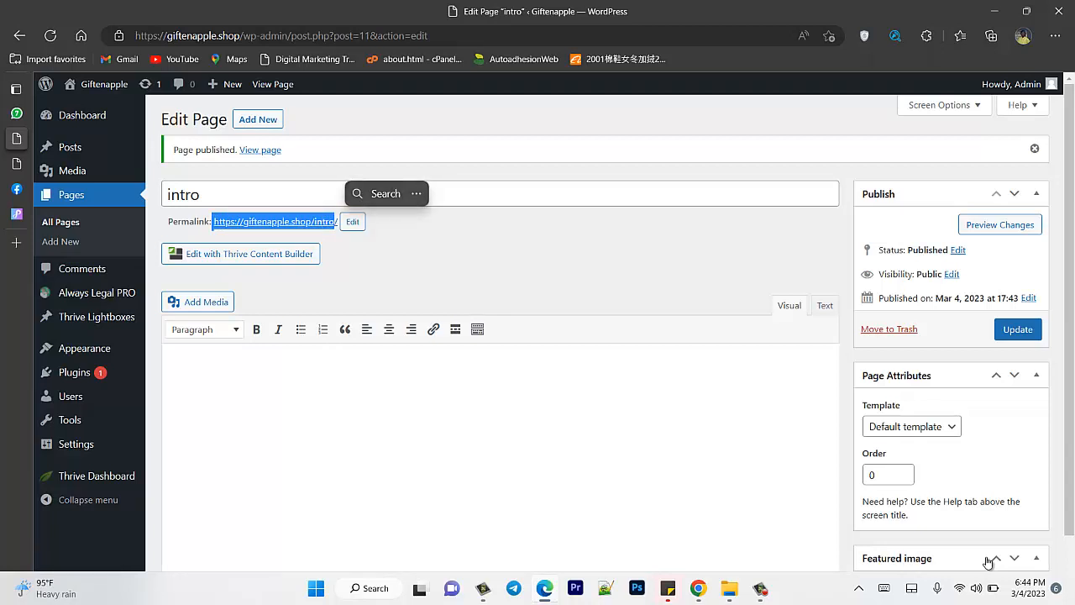
click(296, 222)
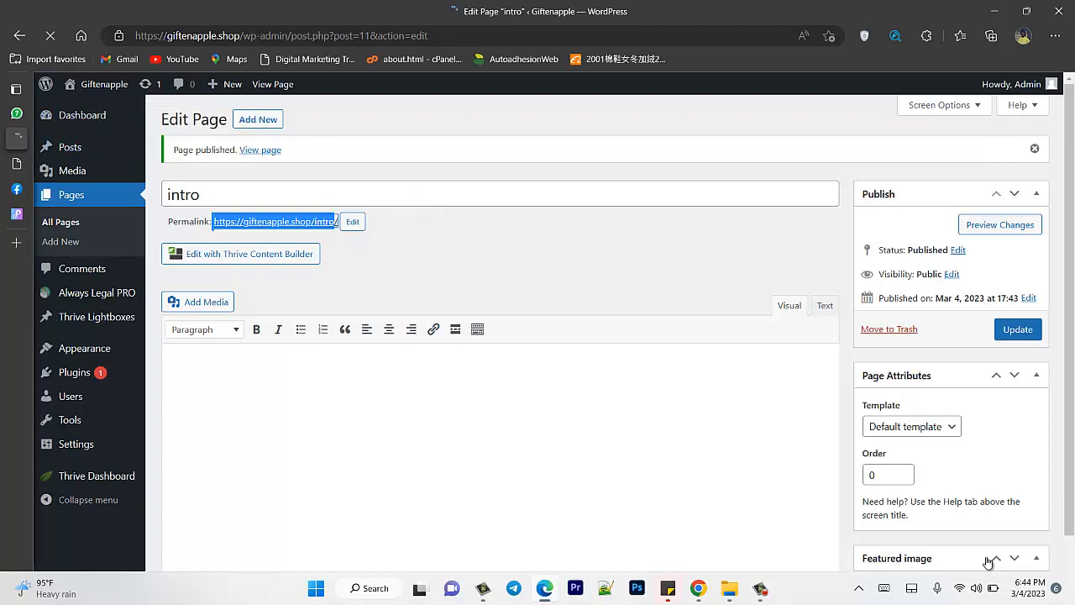
right_click(258, 222)
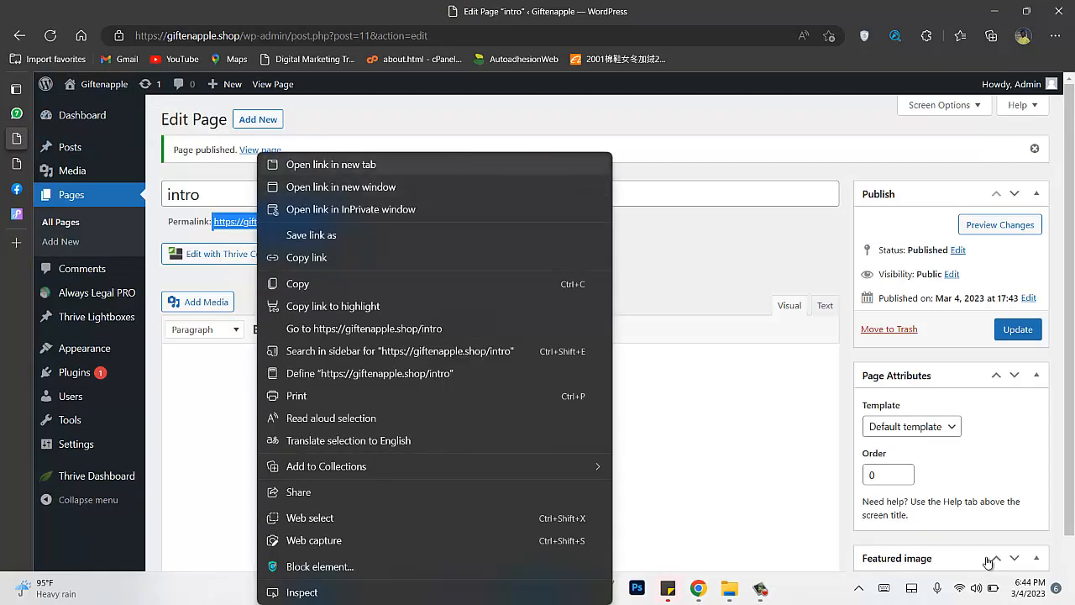
click(331, 165)
click(16, 164)
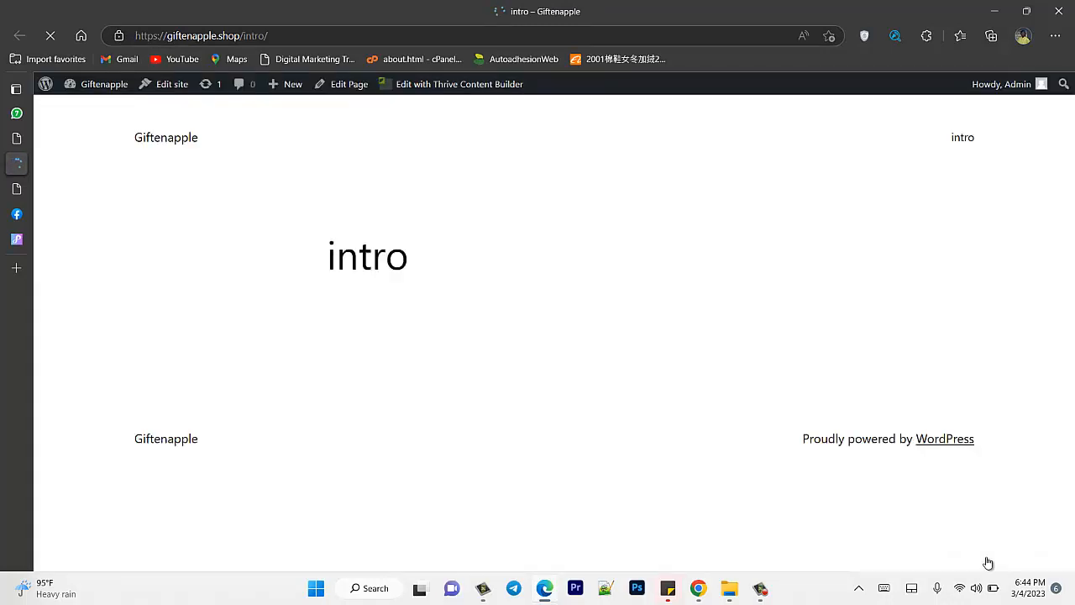
drag(277, 36, 135, 37)
click(470, 370)
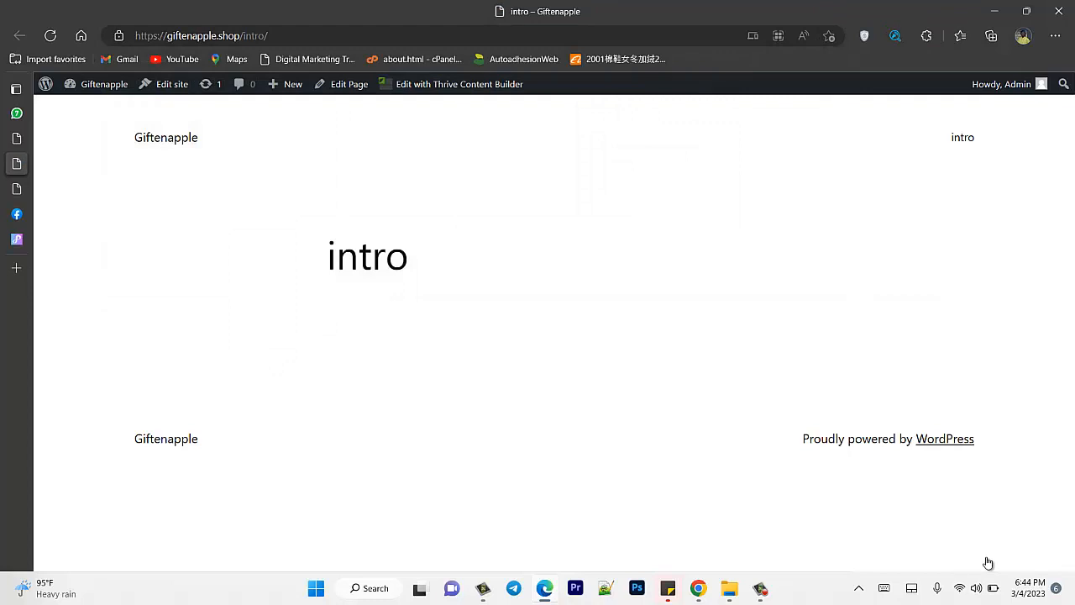
click(311, 37)
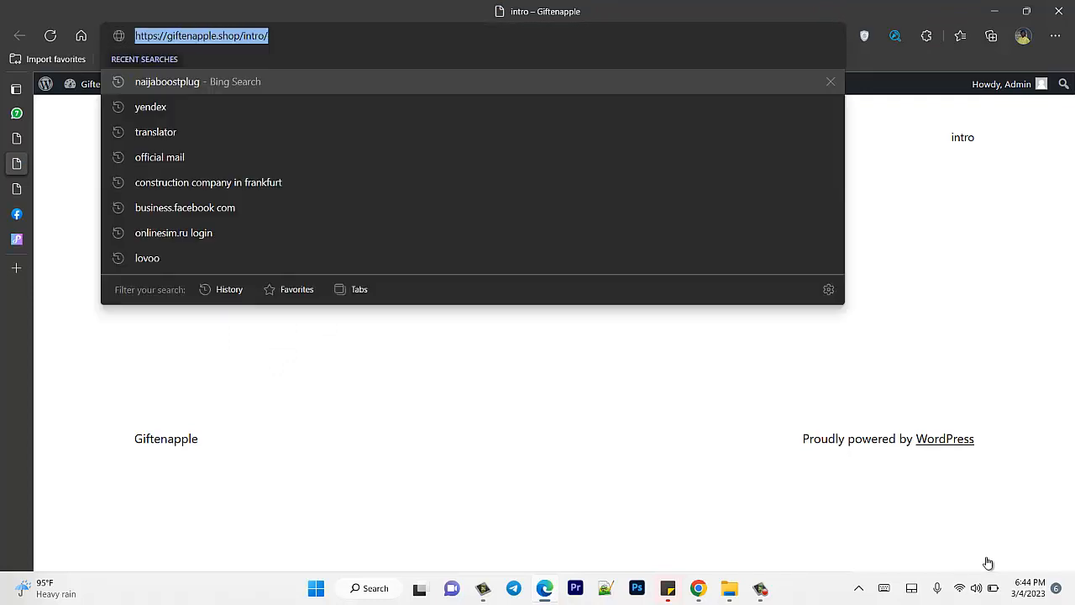
click(988, 563)
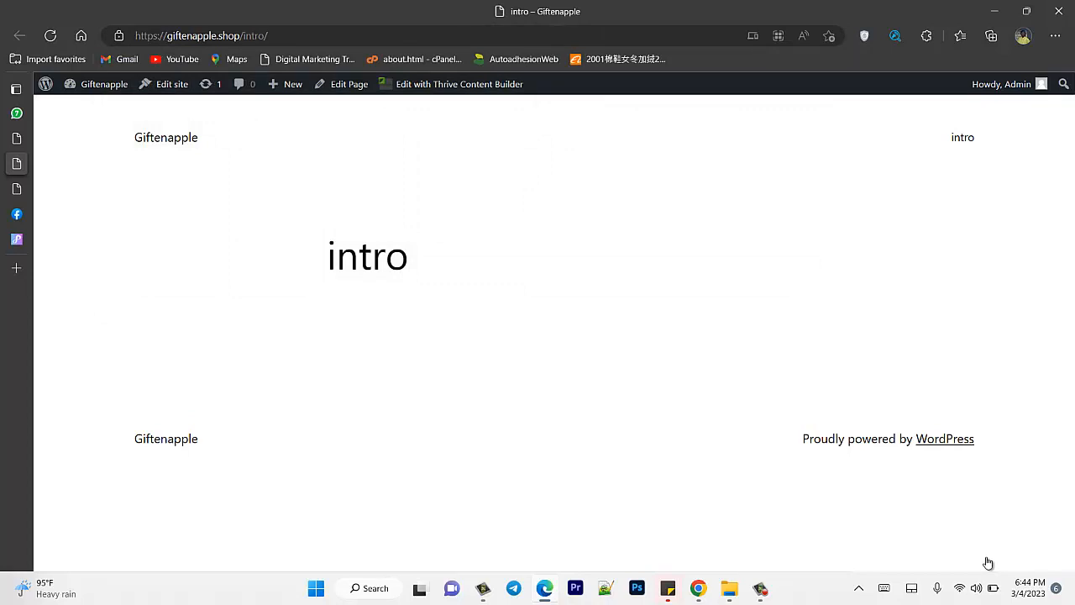
Step: Return to the intro page's edit screen and open the page in Thrive Content Builder
click(17, 139)
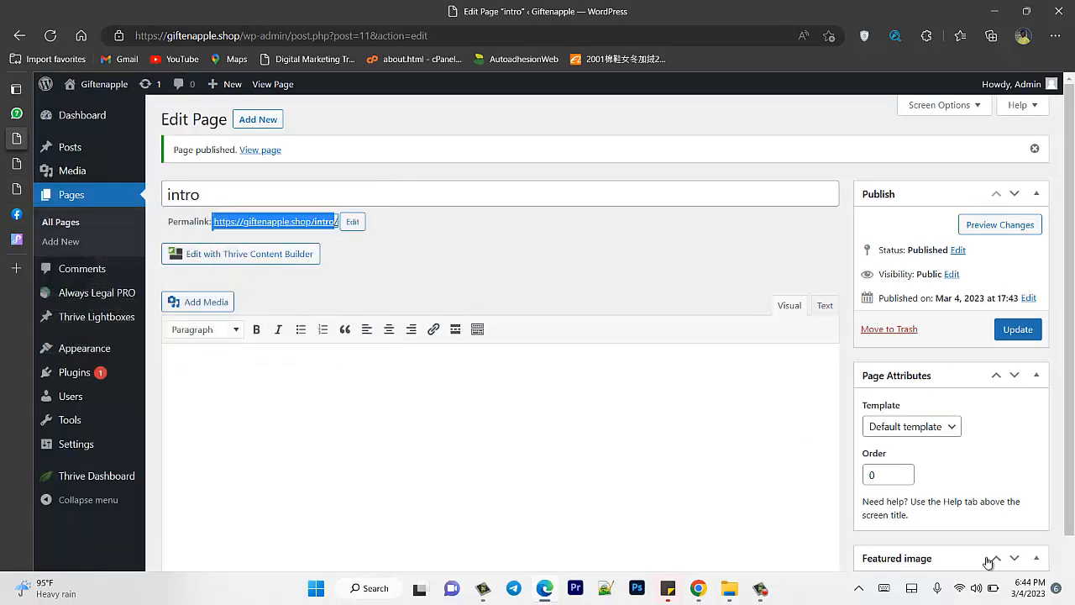
click(987, 563)
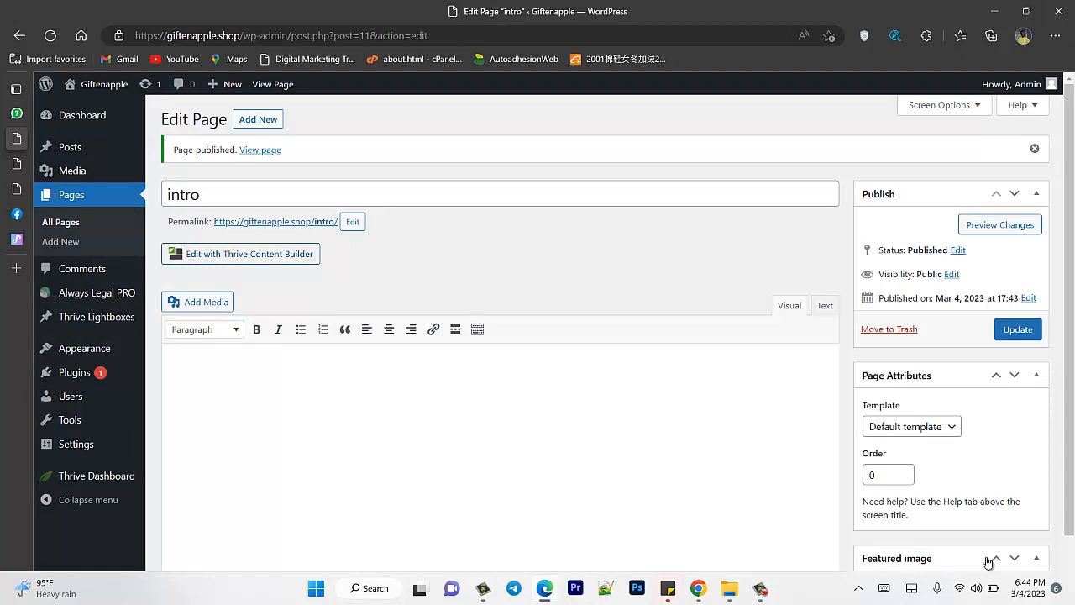
click(241, 254)
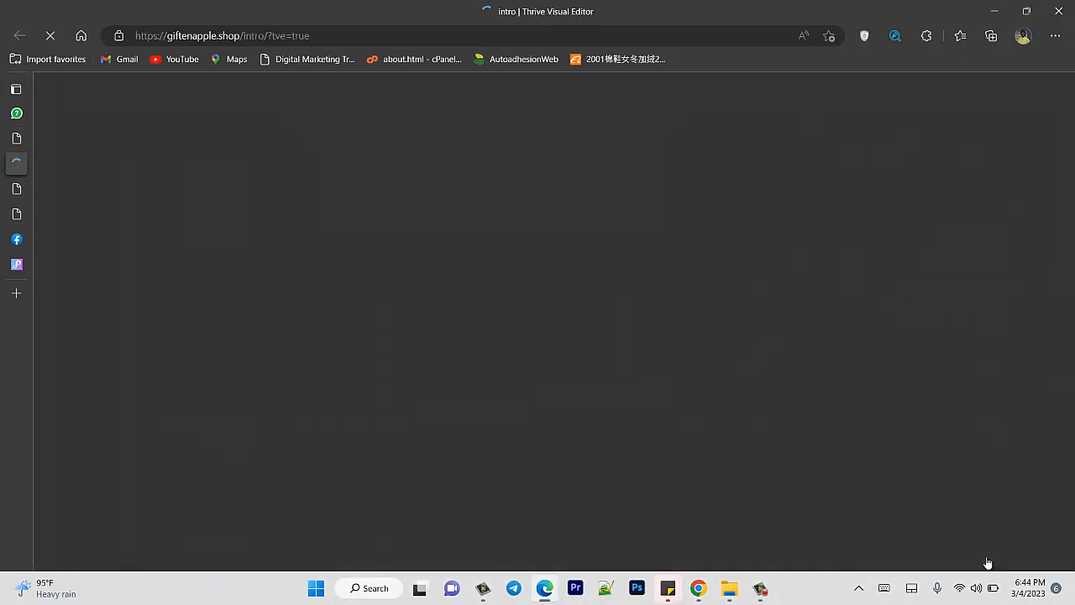